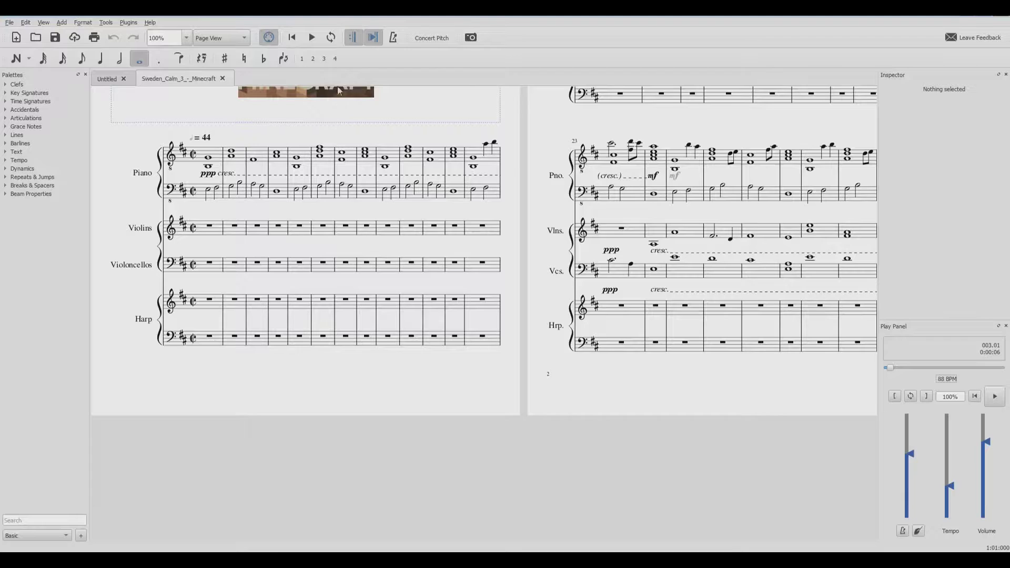
Step: Play back the opening measures of the Sweden score to hear its present sound
click(311, 37)
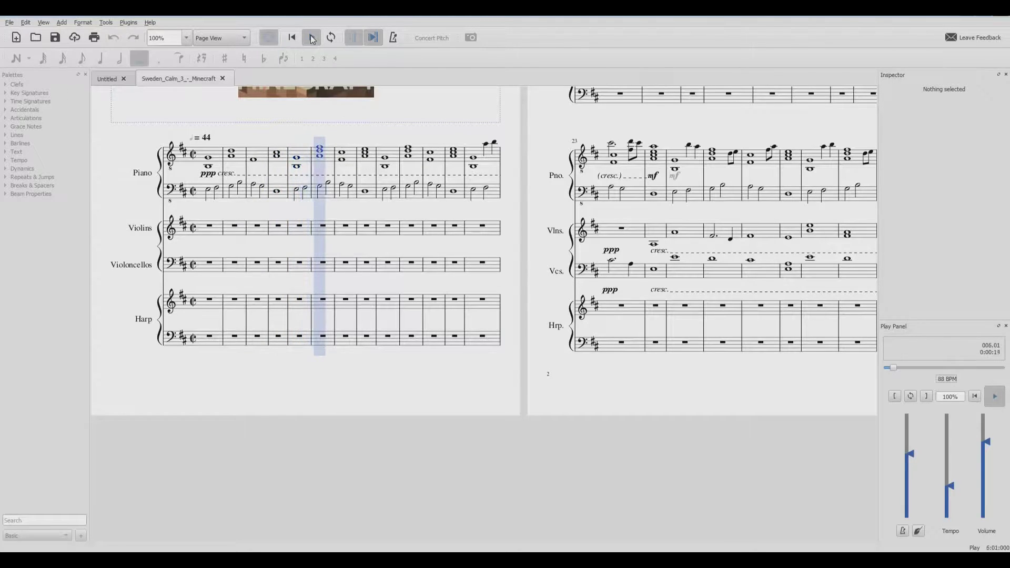
click(312, 40)
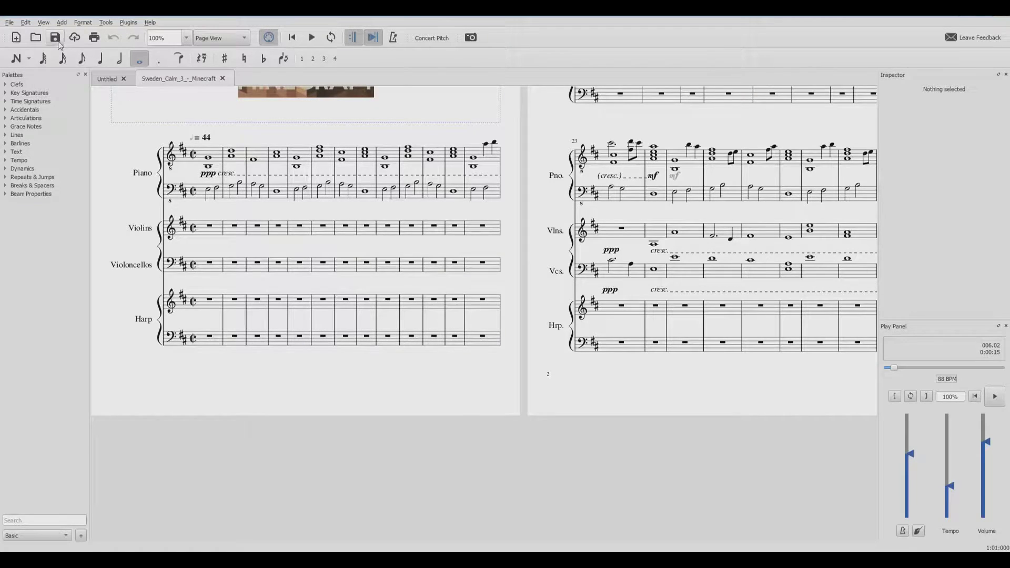
Step: Open the Synthesizer and load the Chiptune2.sf2 soundfont into the Fluid soundfont list
click(43, 22)
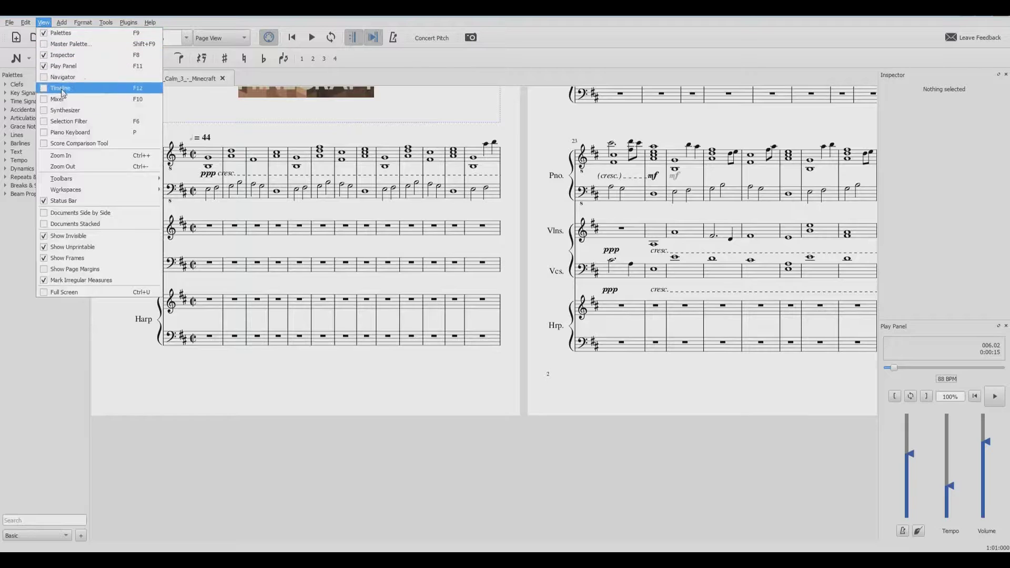
click(67, 110)
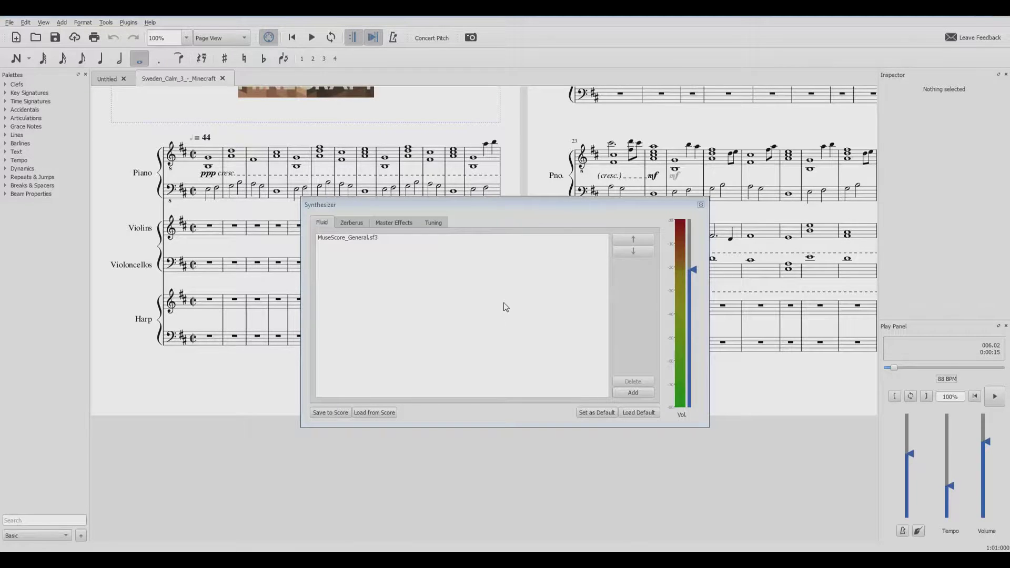
click(626, 393)
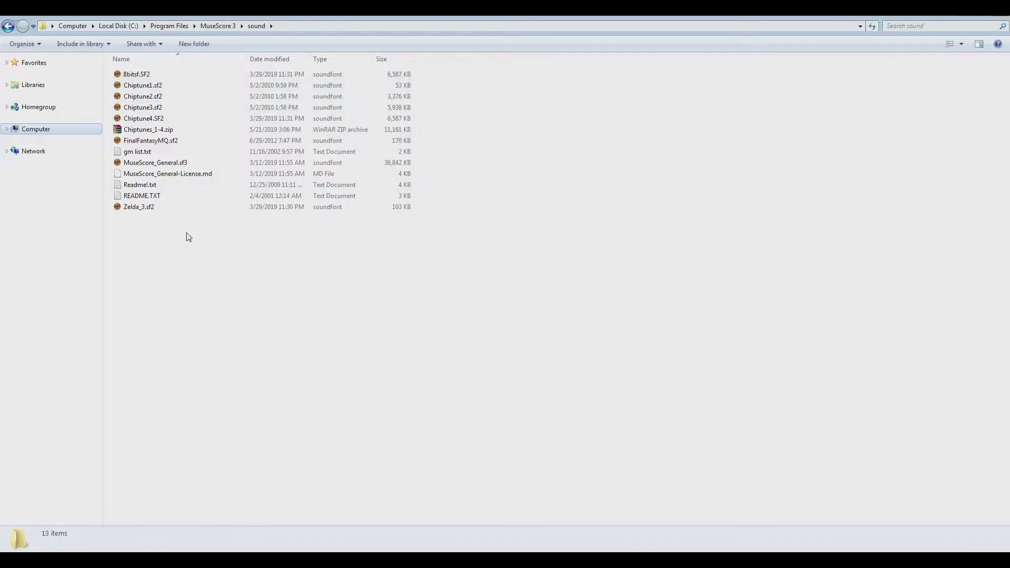
click(146, 166)
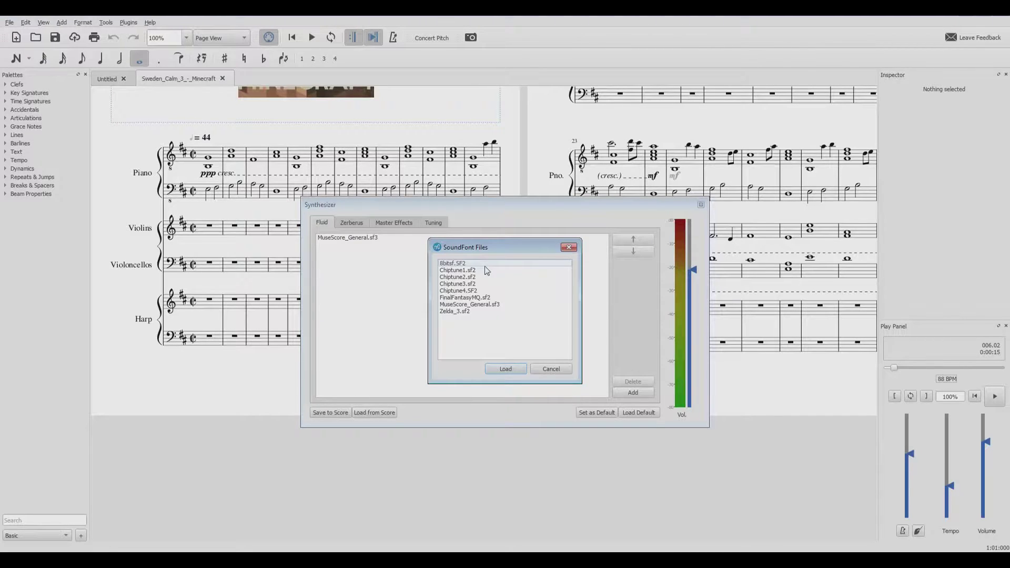
click(463, 265)
drag(478, 268, 472, 291)
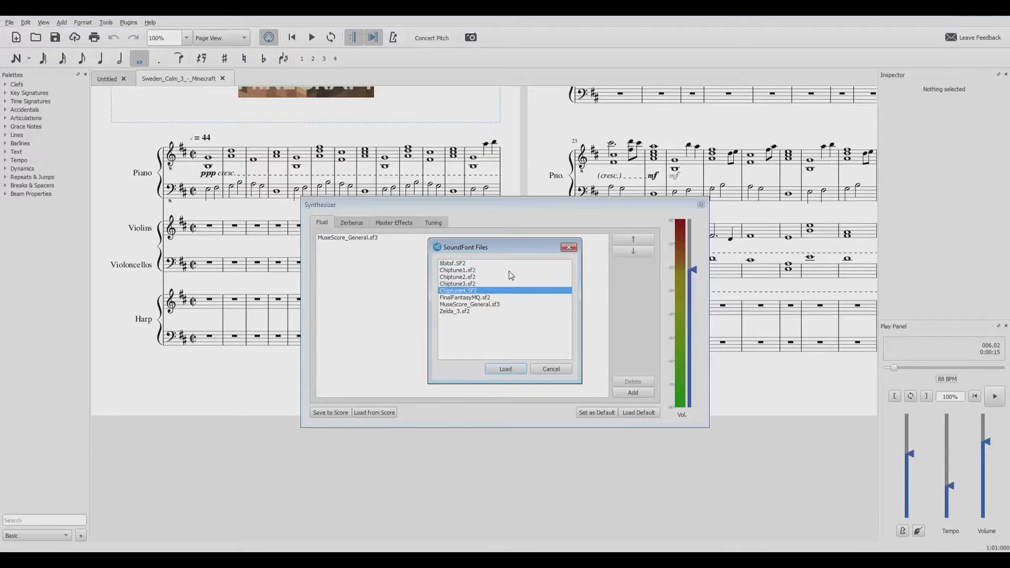
click(465, 265)
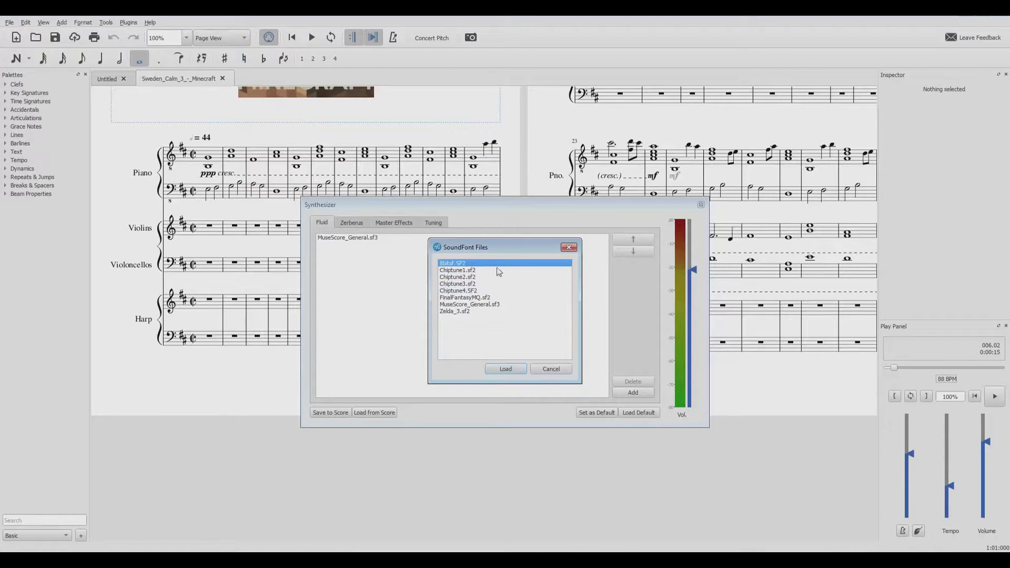
click(477, 277)
click(472, 263)
click(479, 278)
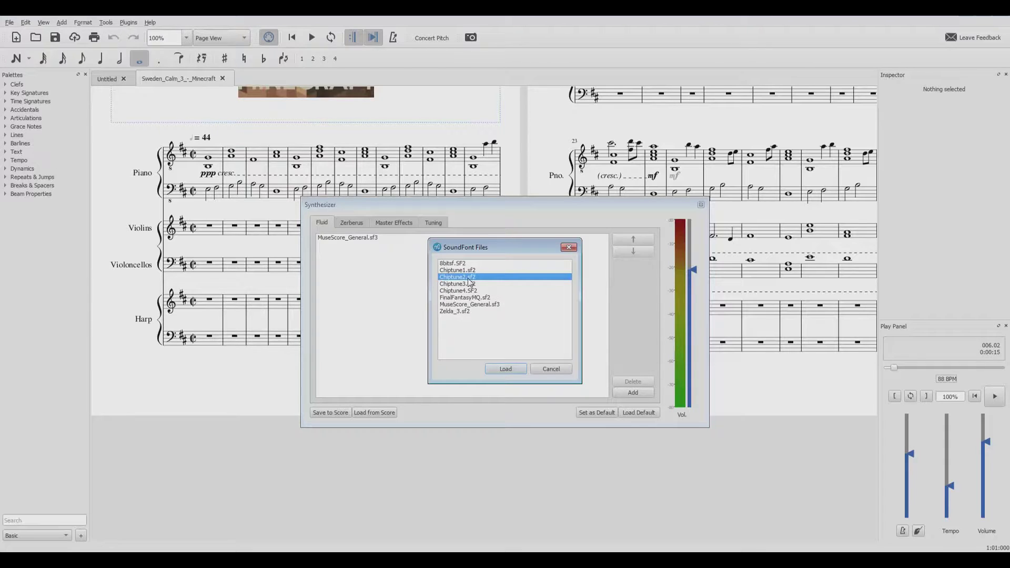
click(505, 370)
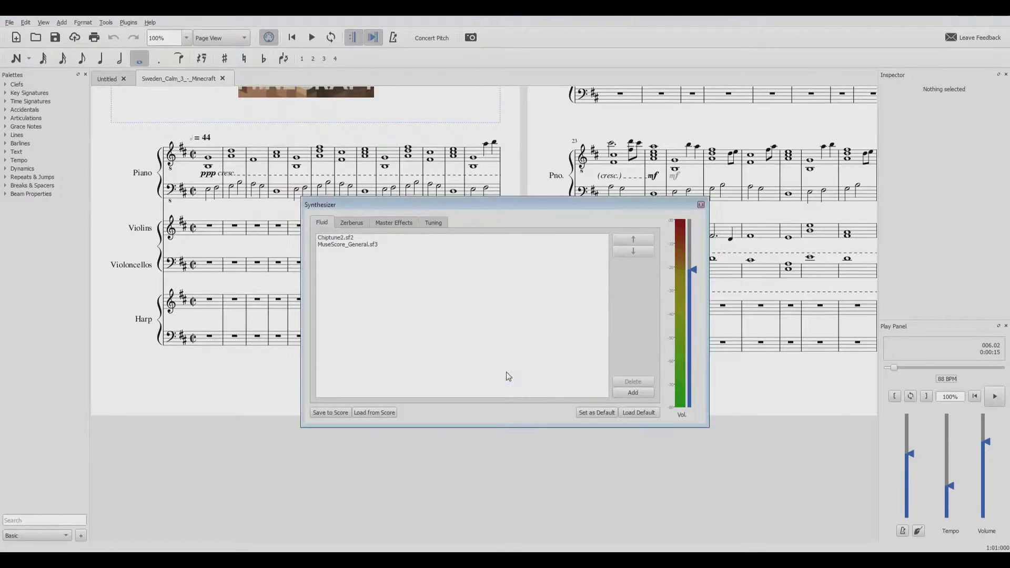
Step: Remove MuseScore_General.sf3 from the Fluid soundfonts, store the setup as default and close the Synthesizer
click(347, 245)
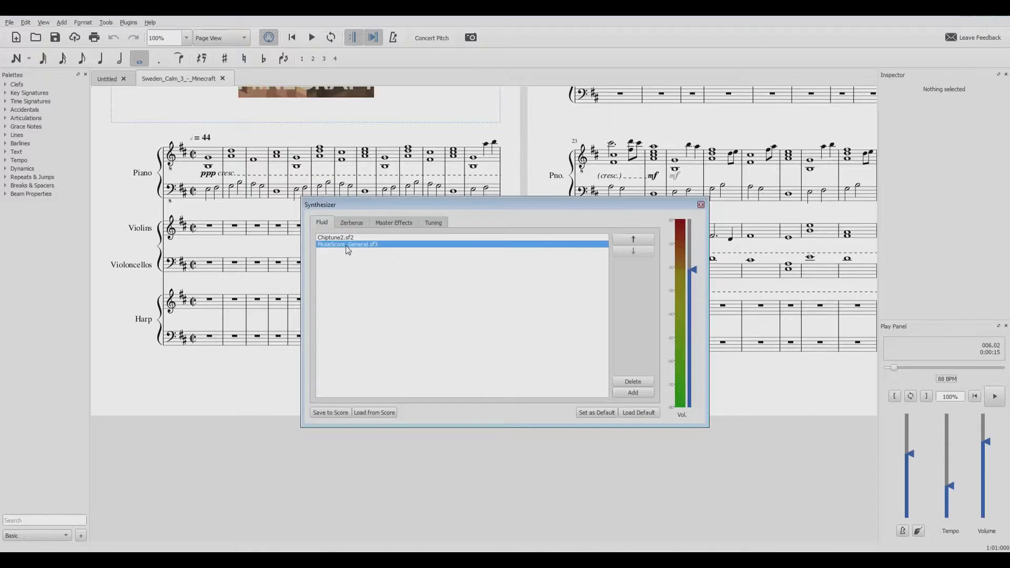
click(643, 382)
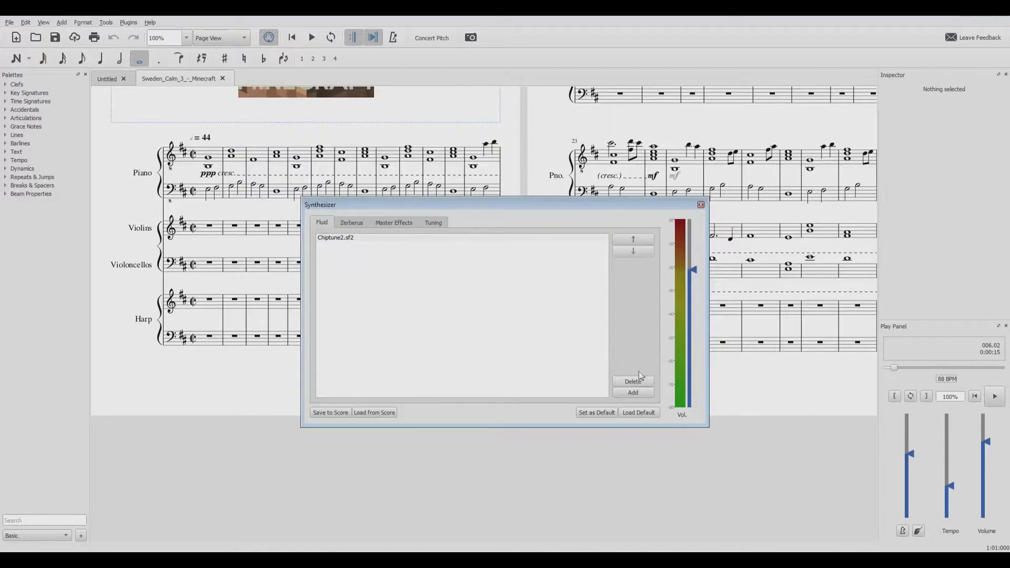
click(598, 410)
click(701, 205)
Step: Play the score from the first piano note and raise the playback volume while listening
click(208, 158)
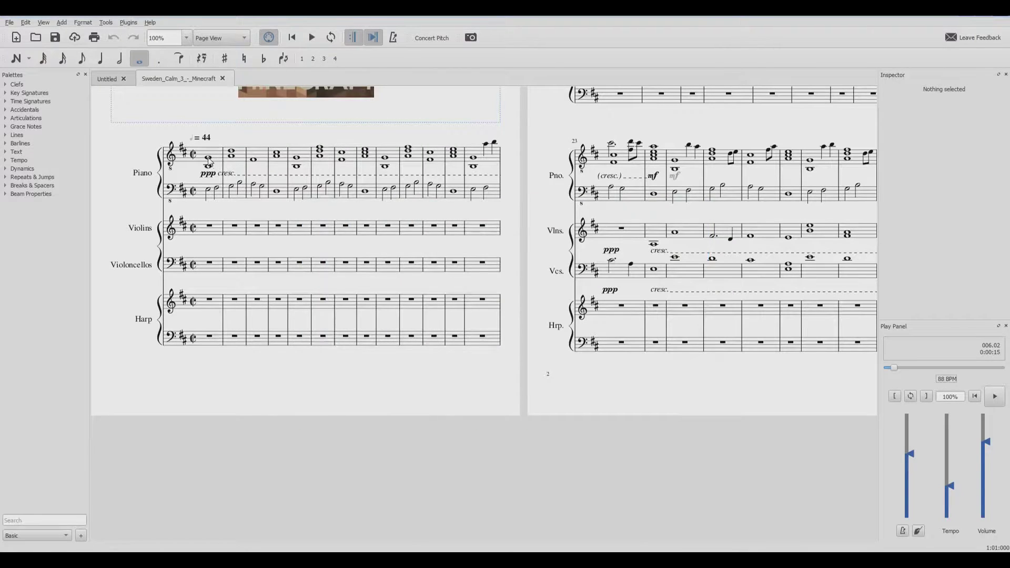
click(309, 40)
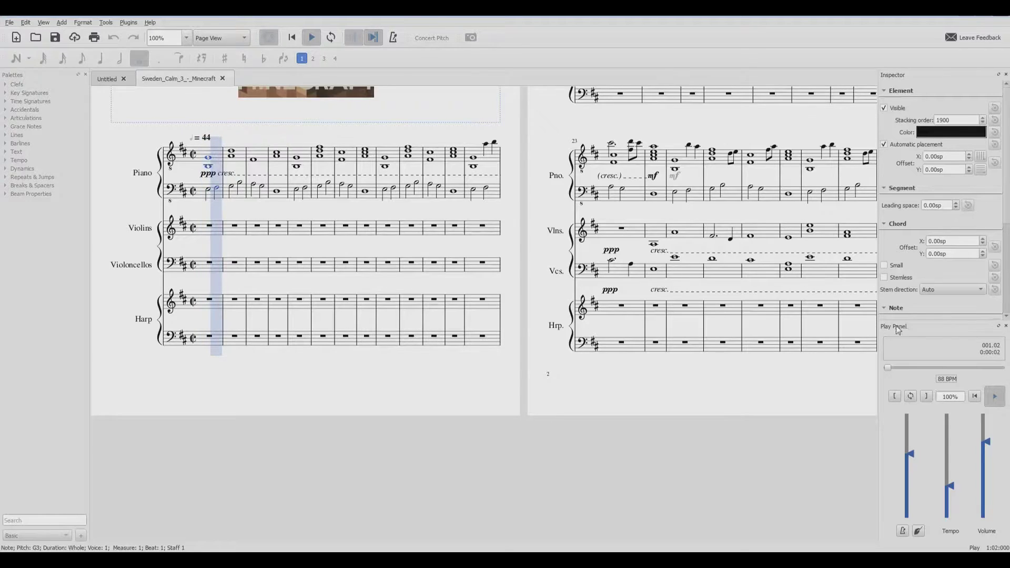
drag(987, 439, 988, 427)
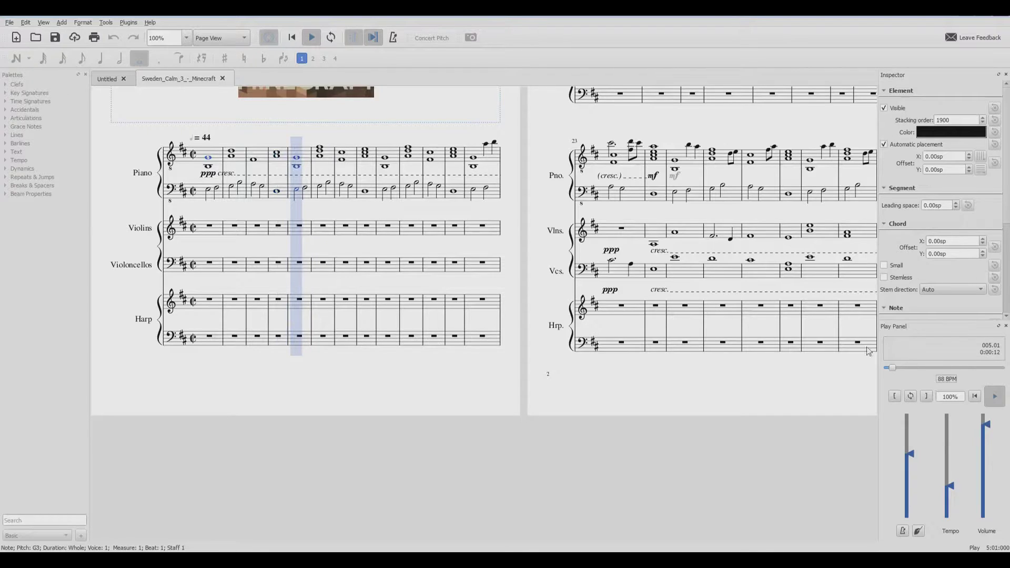
key(space)
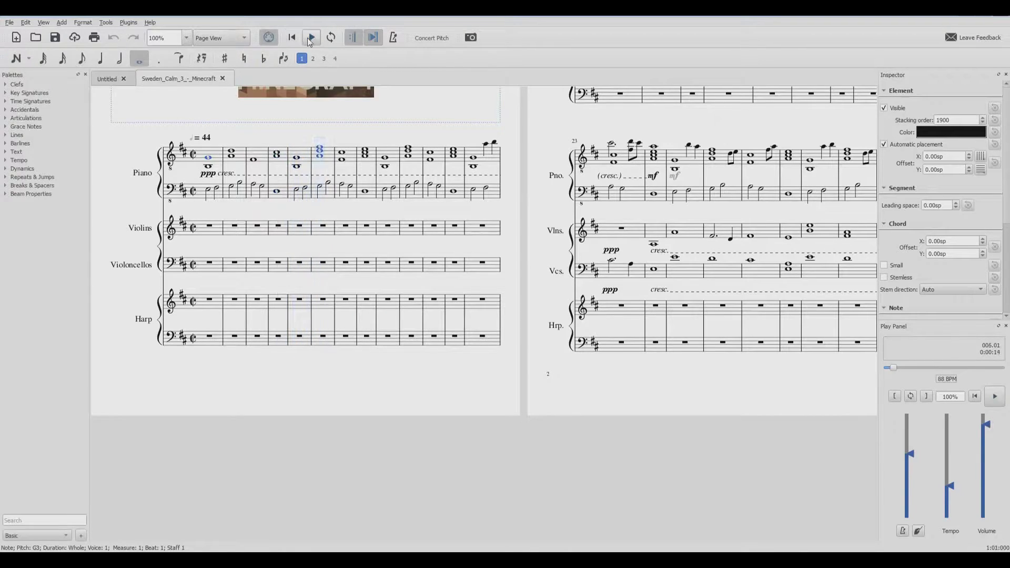
Step: Raise the piano notes in measures 1 to 13 by one octave and play back the result
shift+click(489, 195)
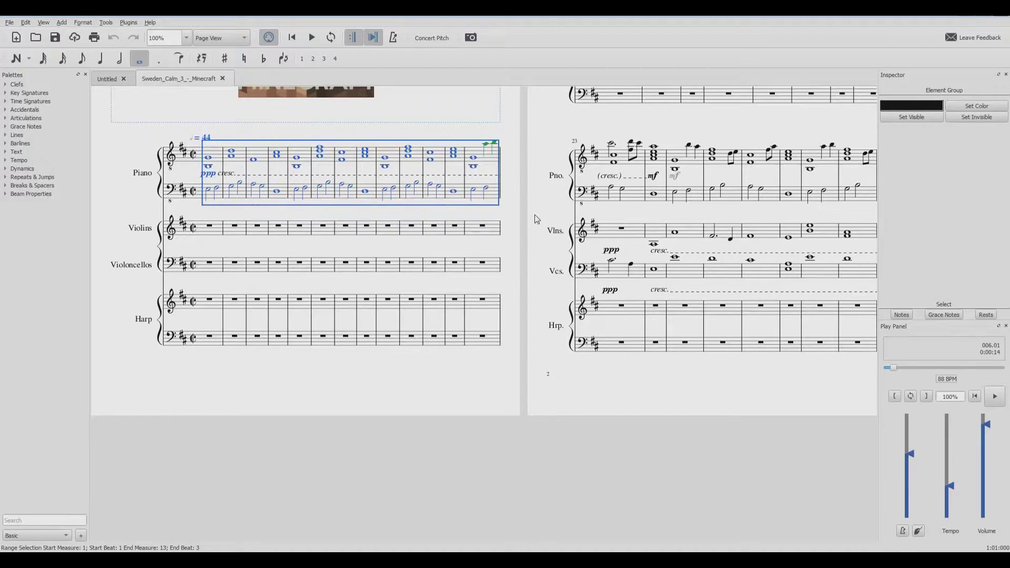
key(ctrl+Delete)
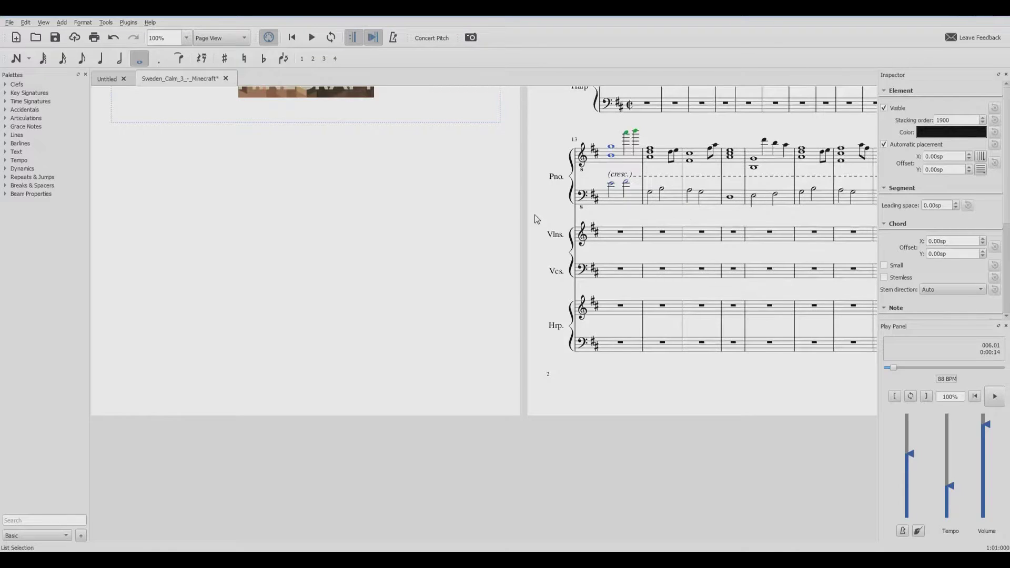
key(ctrl+z)
key(ctrl+shift+z)
scroll(662, 146, down, 1)
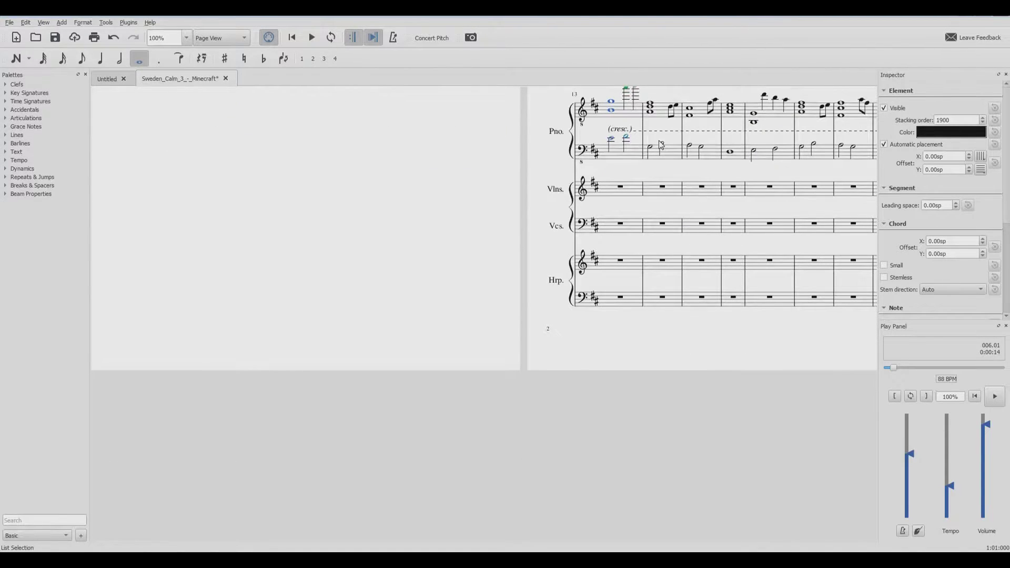
click(322, 40)
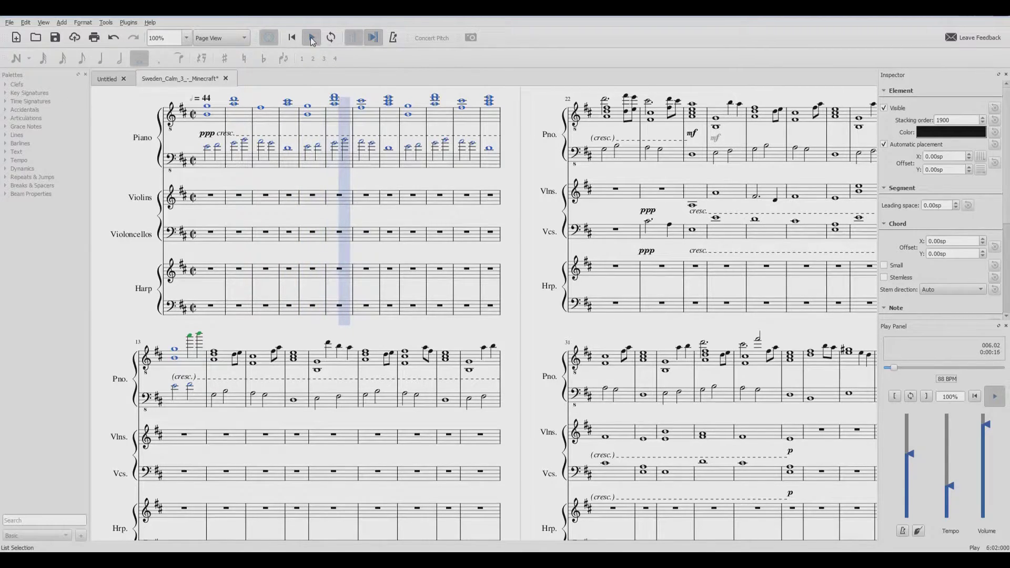
click(312, 38)
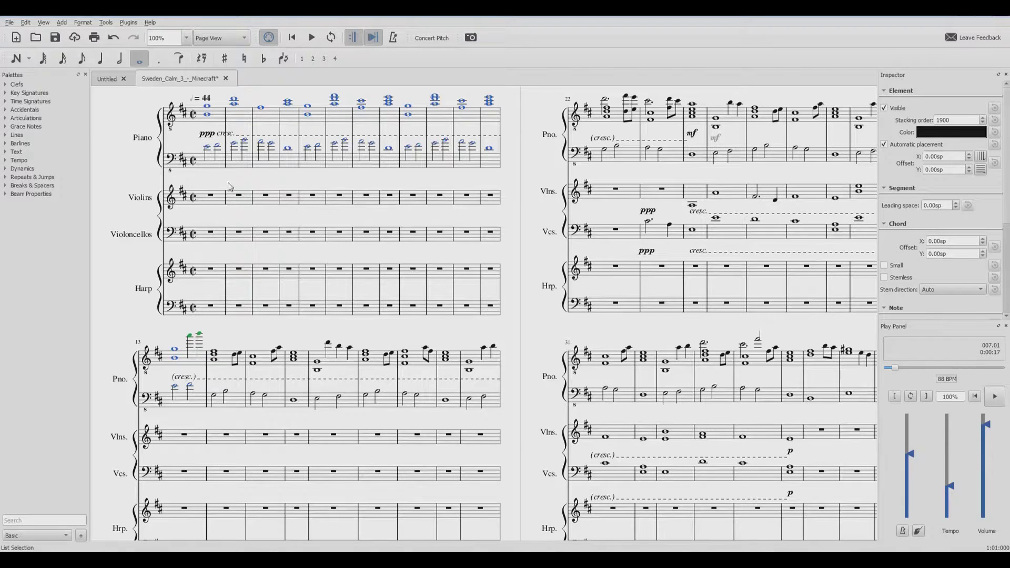
Step: Start a new score with blank score information, based on the Choose Instruments template
click(9, 23)
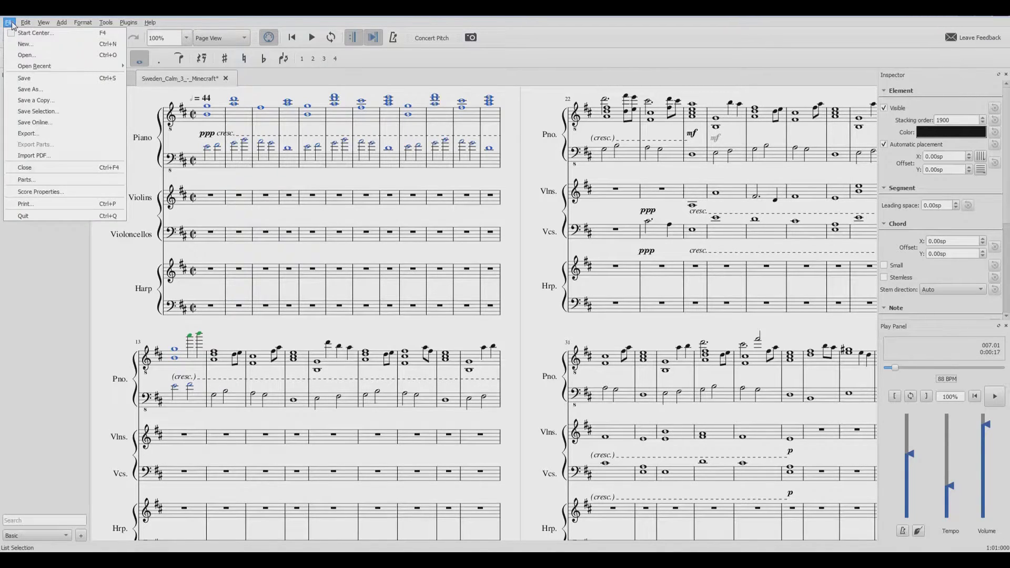
click(25, 44)
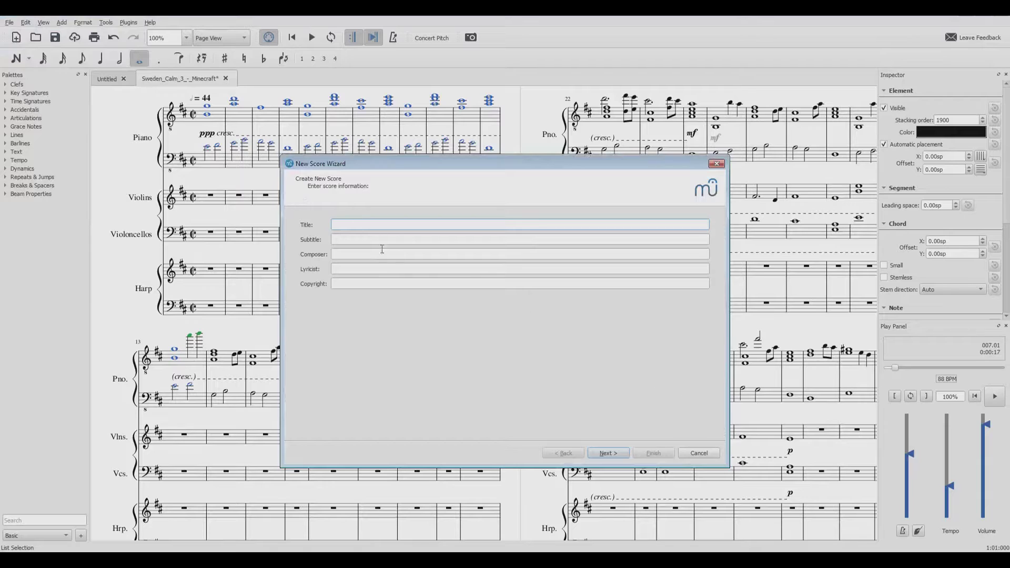
click(613, 453)
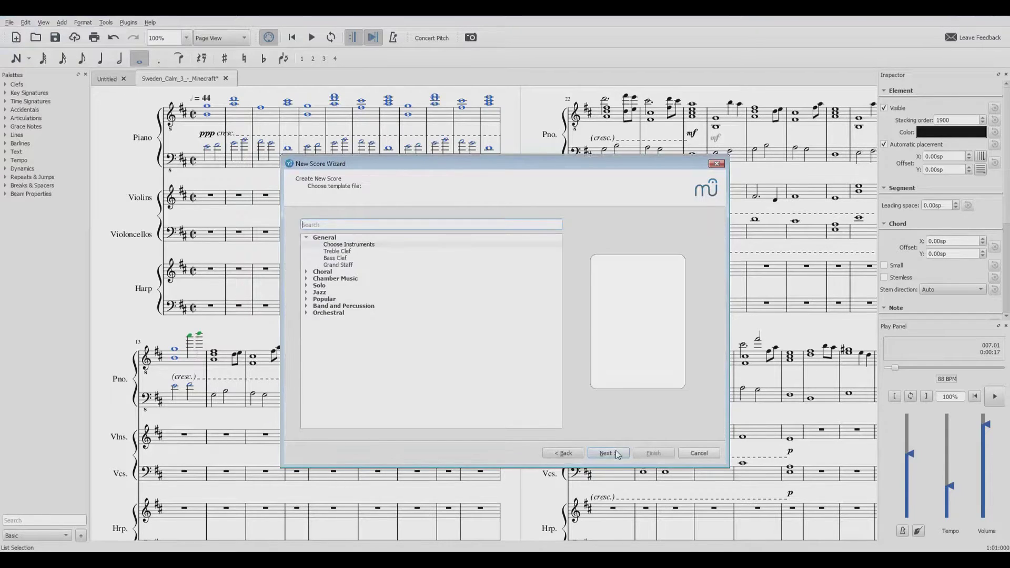
click(362, 245)
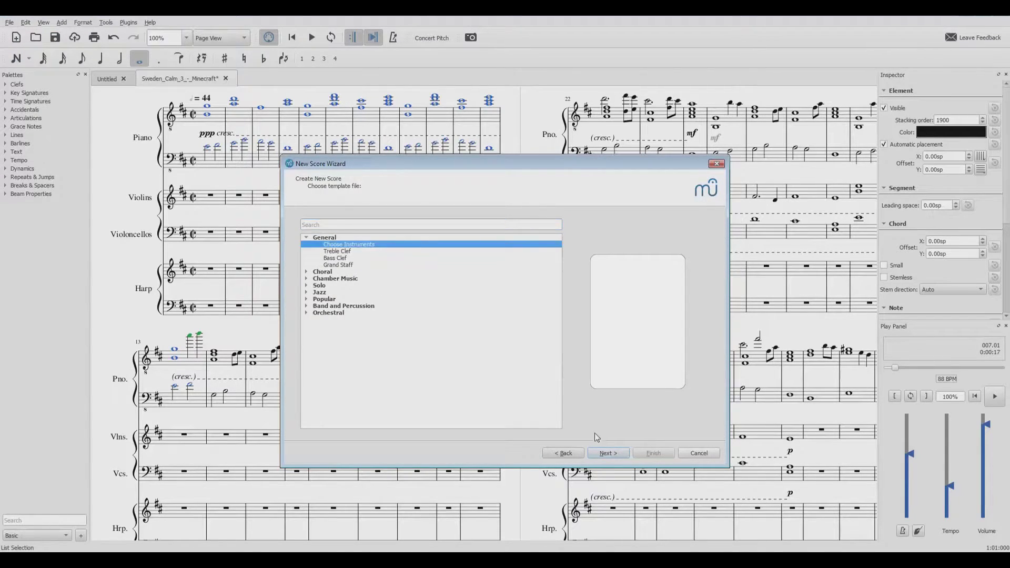
click(605, 452)
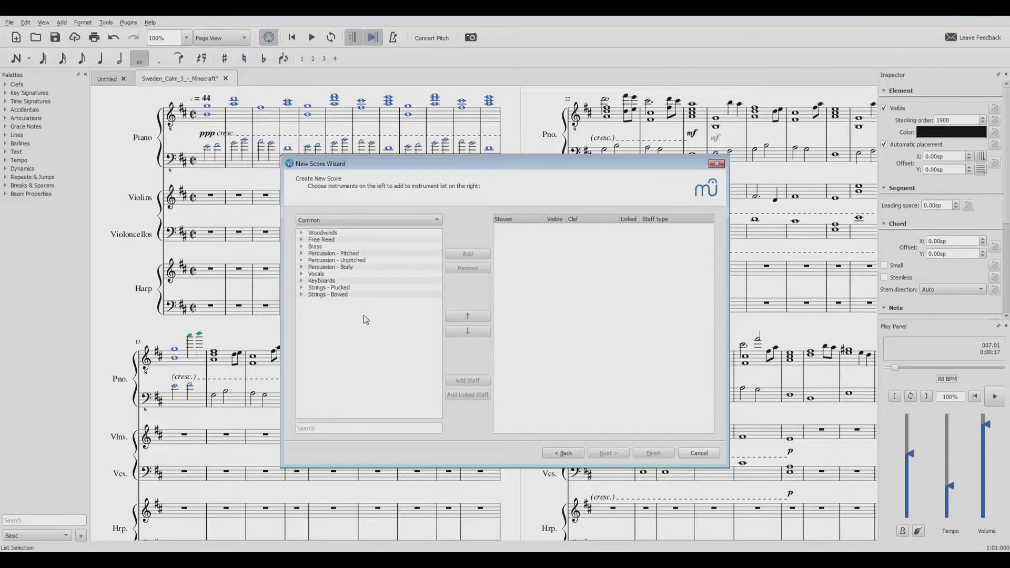
Step: Add three Piano instruments from the Keyboards group to the new score
click(302, 280)
click(329, 289)
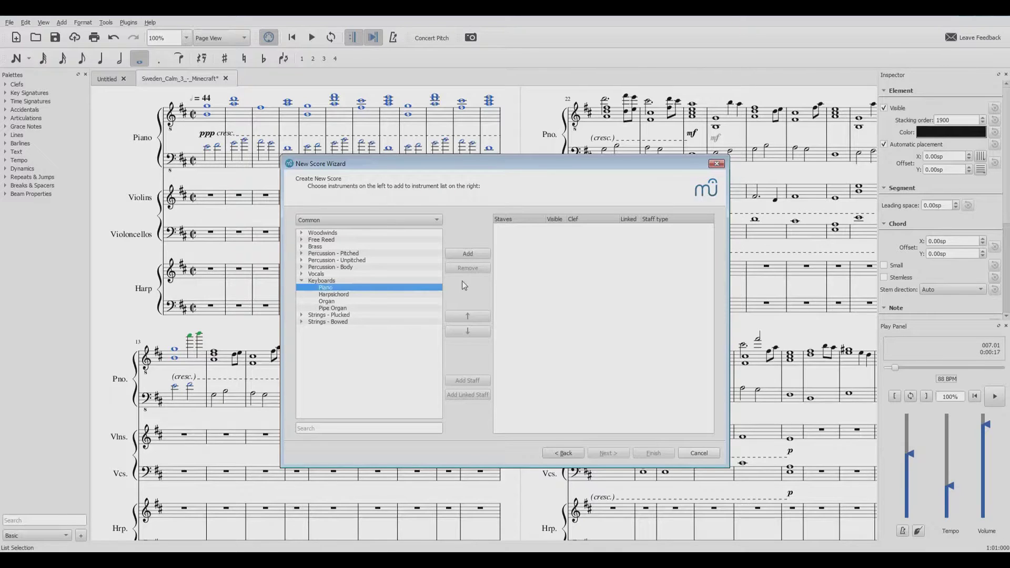
click(465, 254)
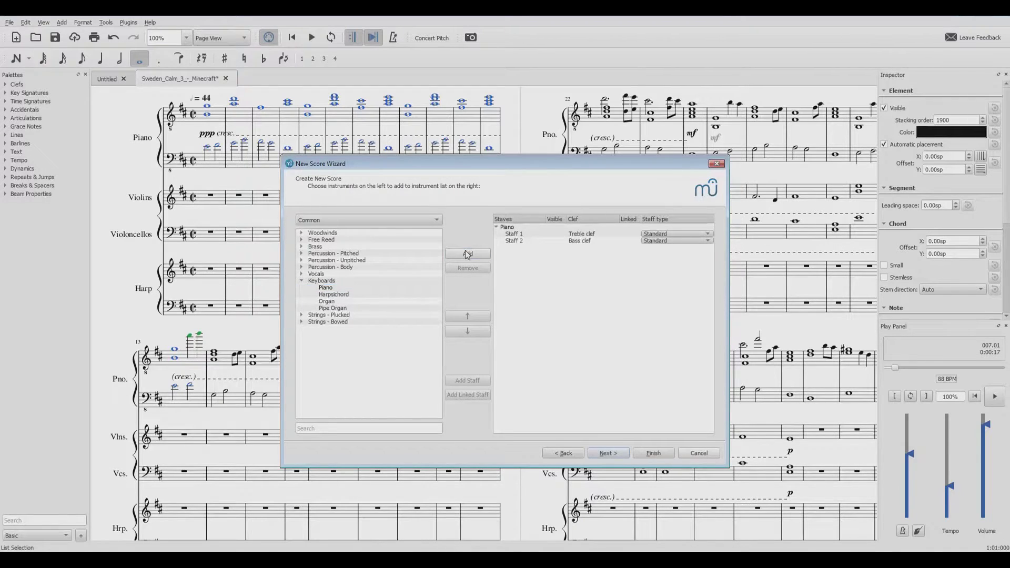
click(467, 254)
click(468, 255)
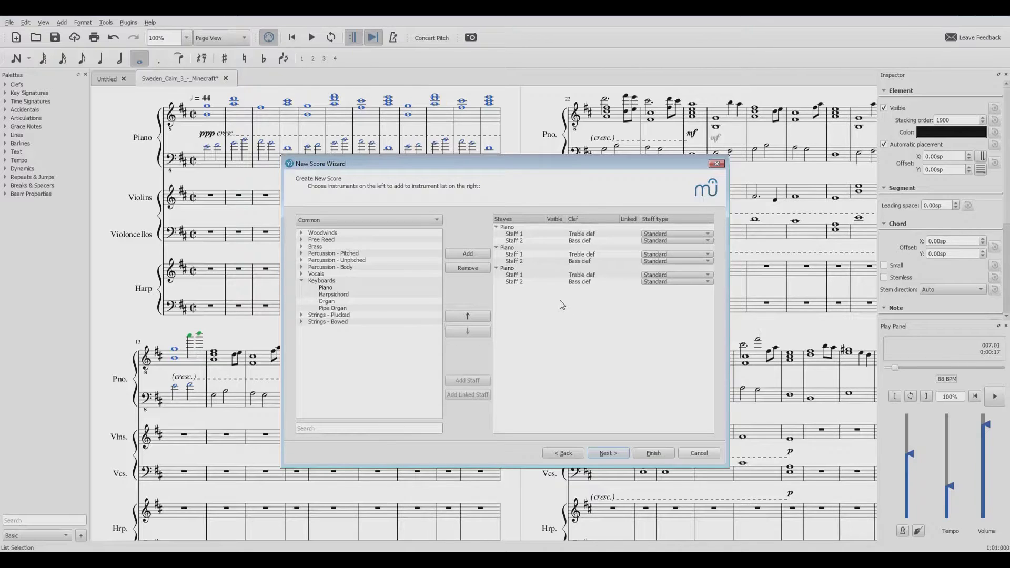
Step: Remove the bass clef staff from each of the three pianos, leaving one treble staff per instrument
click(524, 286)
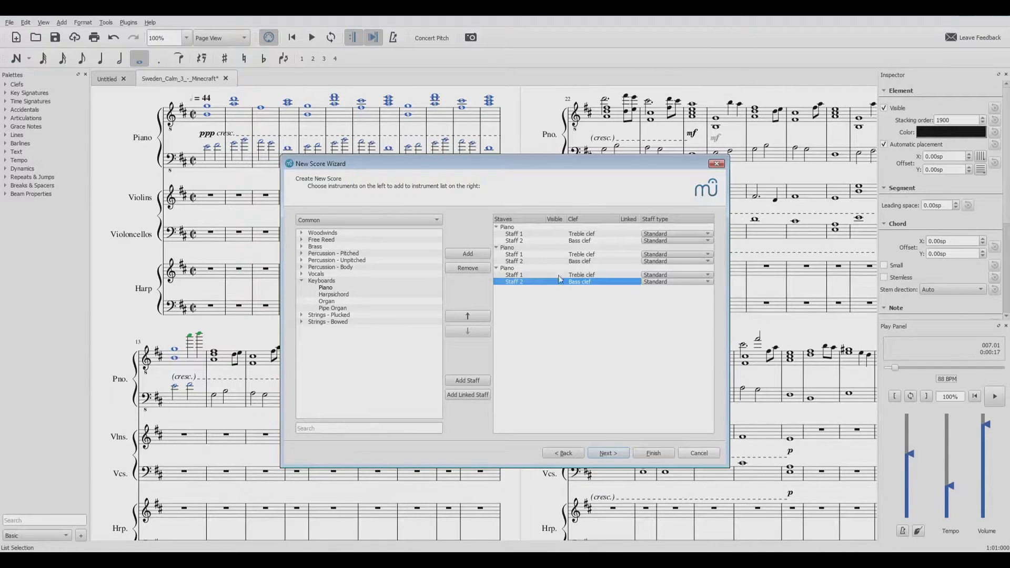
click(478, 270)
click(477, 270)
click(517, 241)
click(474, 269)
drag(588, 236, 591, 262)
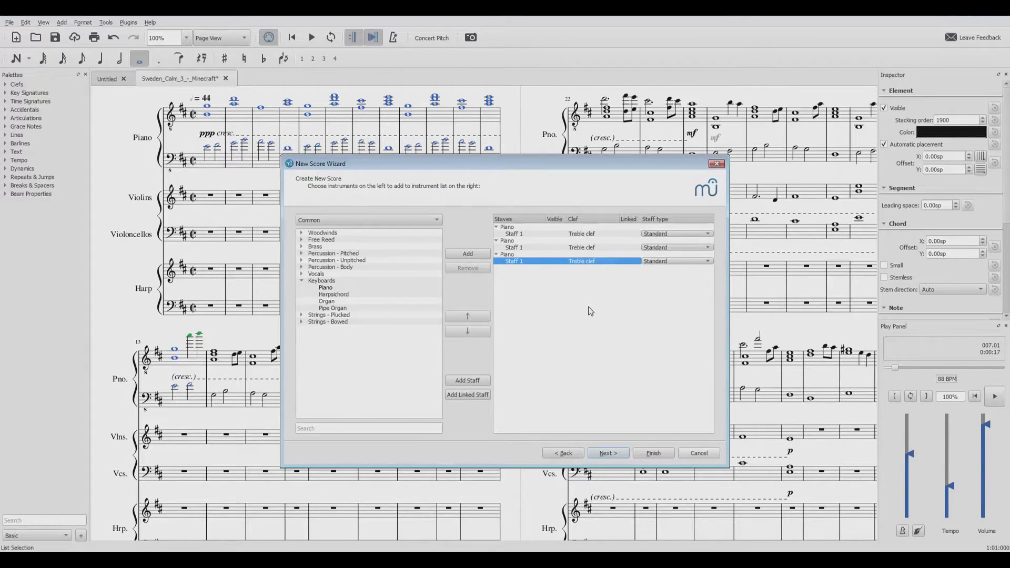
Step: Create the score with no sharps or flats, a 4/4 time signature and 100 measures
click(609, 454)
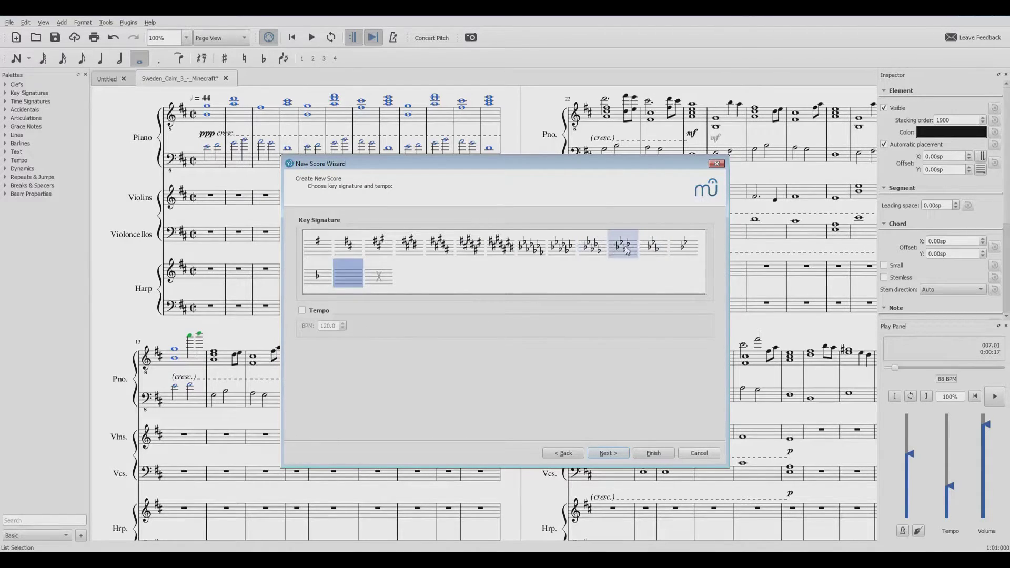
click(615, 455)
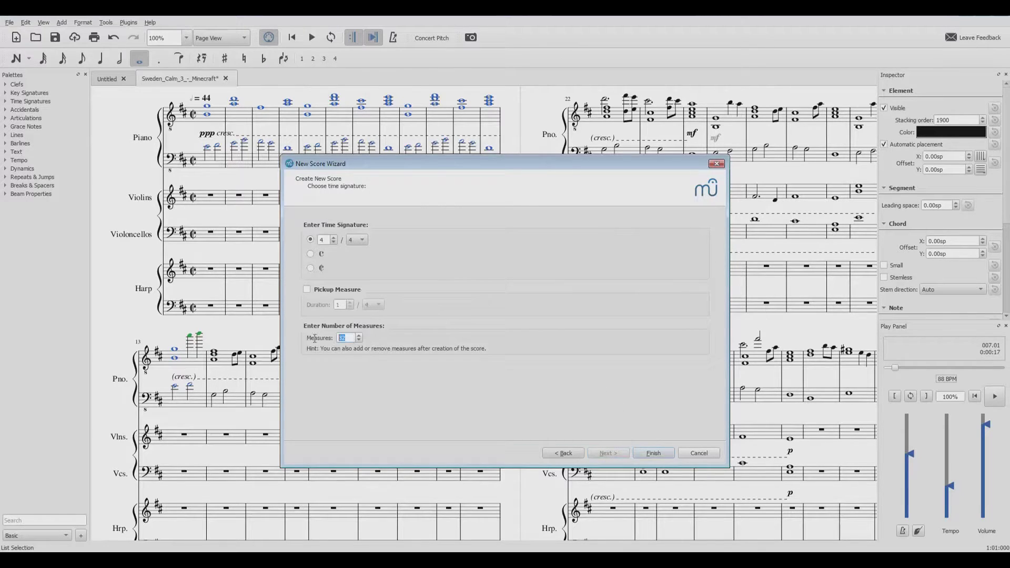
text(100)
click(653, 454)
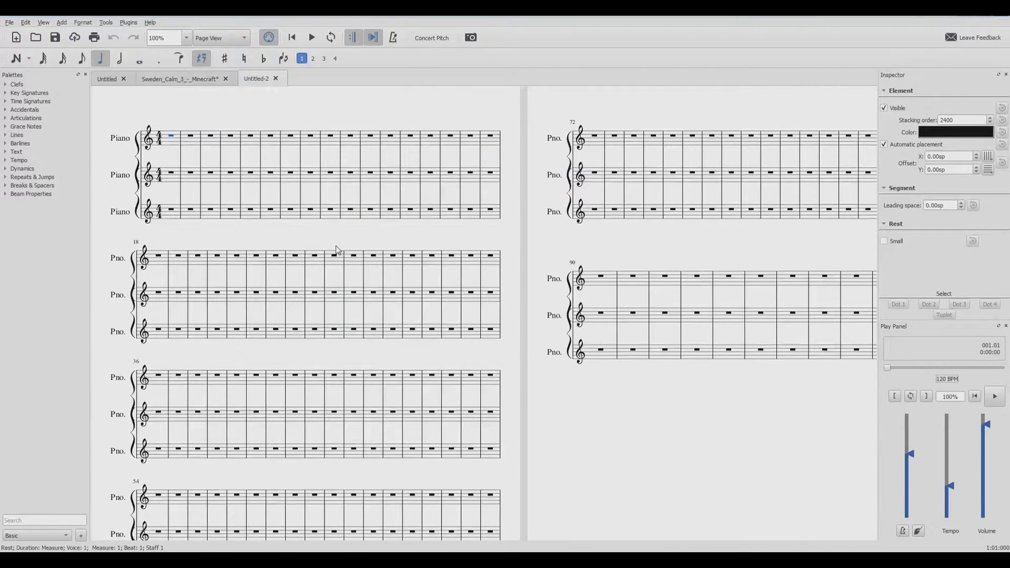
scroll(337, 250, up, 3)
scroll(338, 250, down, 3)
scroll(338, 250, down, 4)
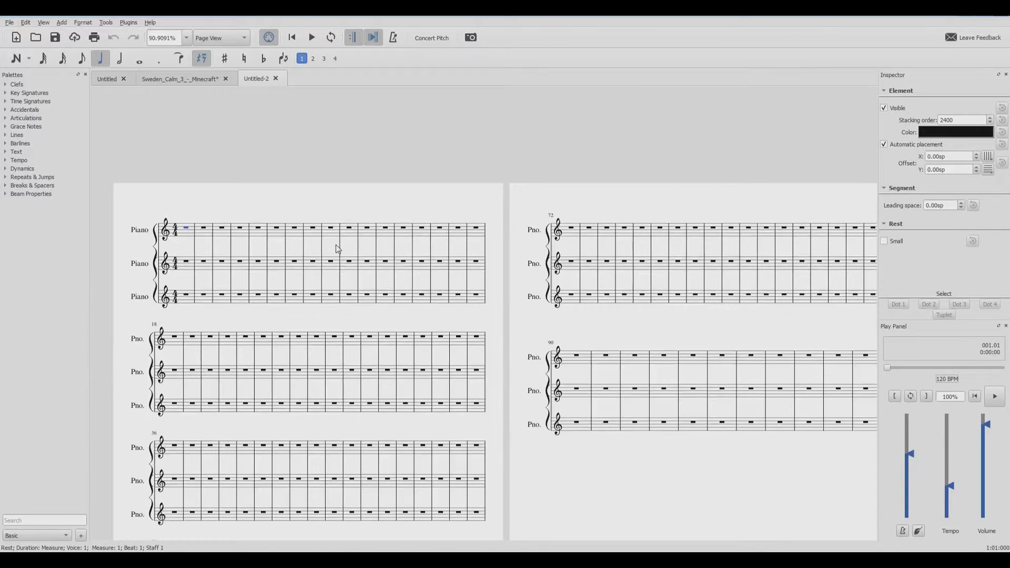
Step: Place a trial quarter note D5 at the start of the top piano staff and lower the playback volume to about half
scroll(239, 266, up, 10)
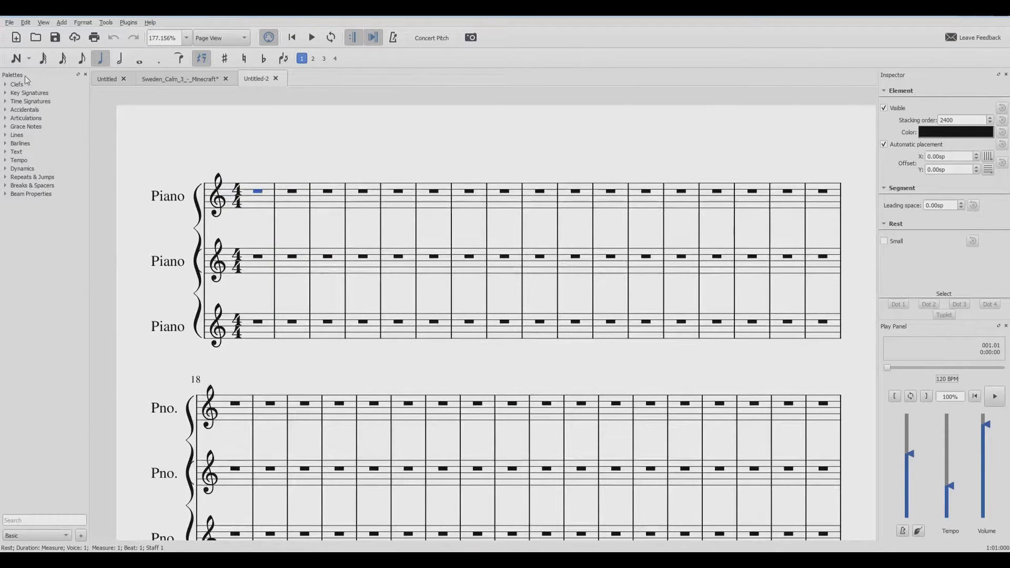
click(16, 61)
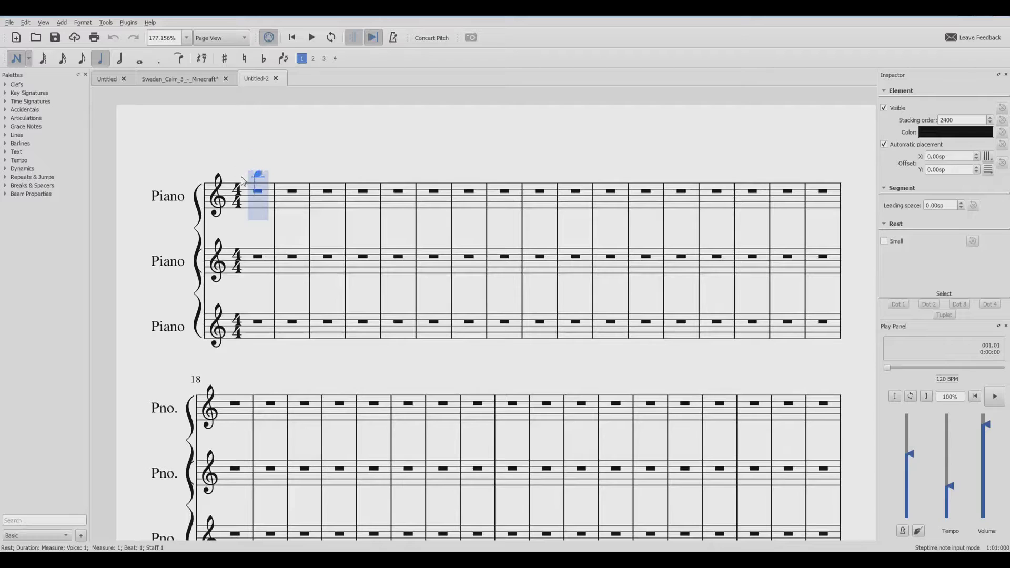
click(253, 191)
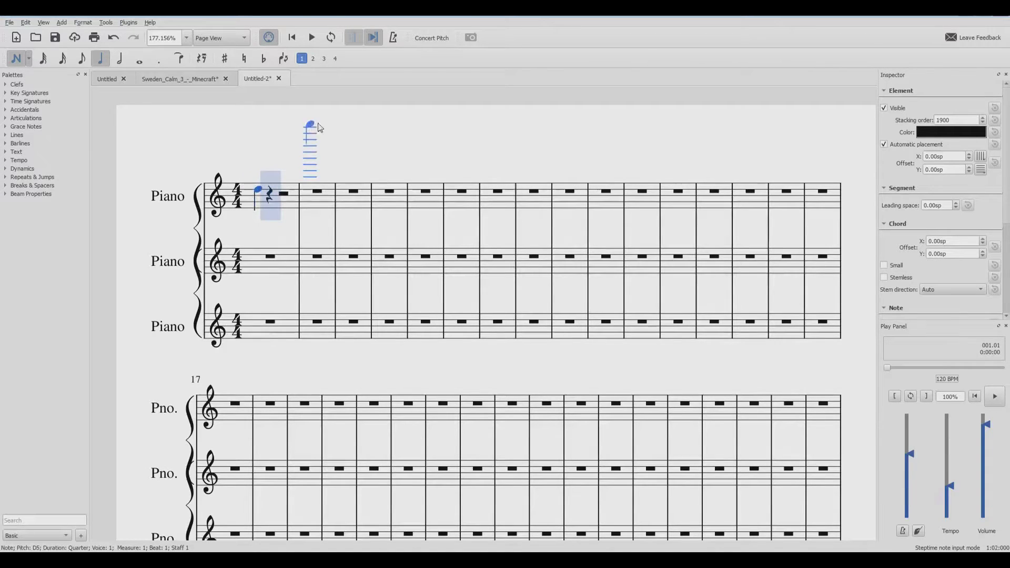
scroll(979, 482, down, 5)
click(945, 561)
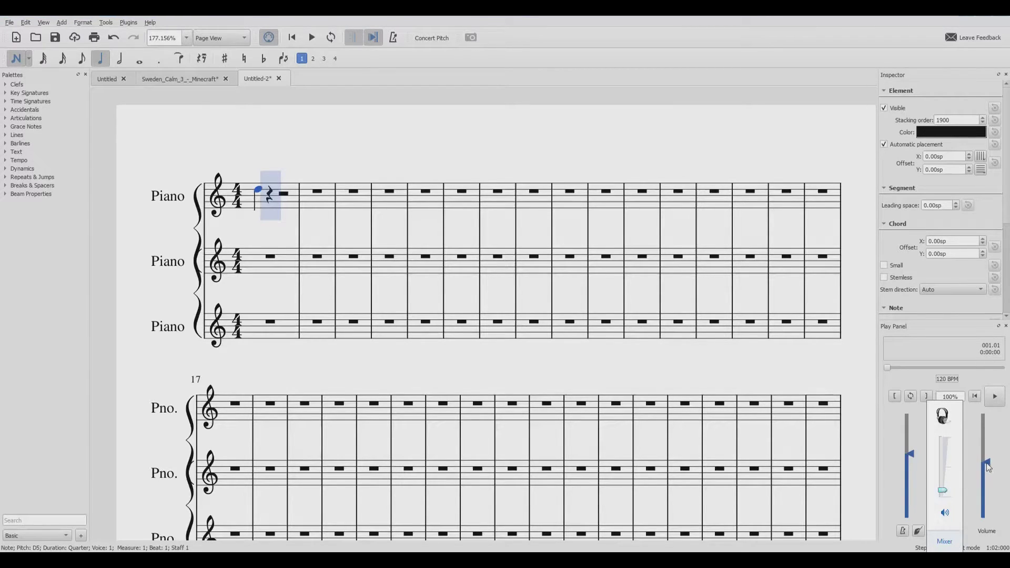
click(989, 466)
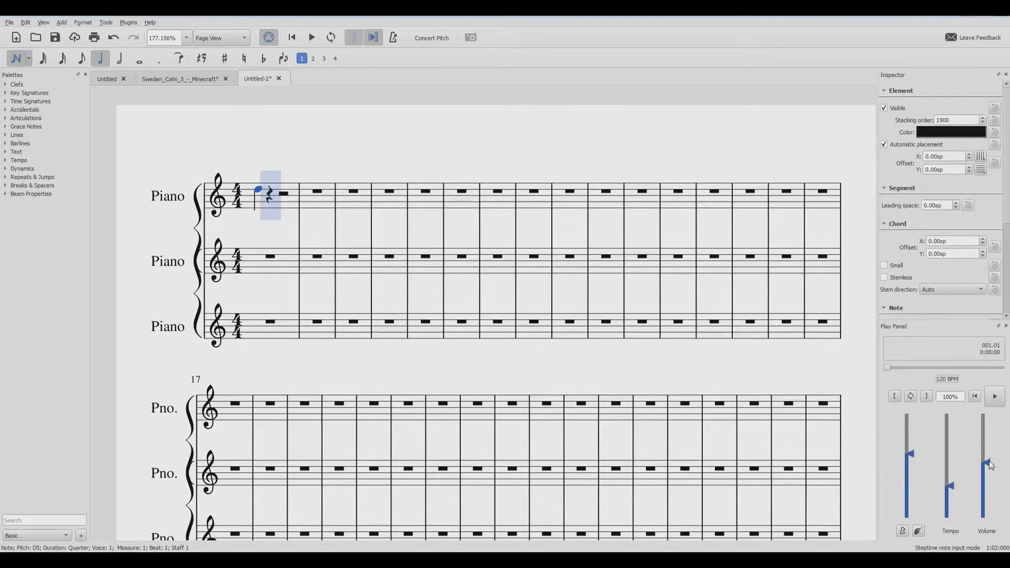
Step: Try out more quarter notes in measure 1 of the top staff and undo all the trial notes there
click(277, 199)
click(271, 196)
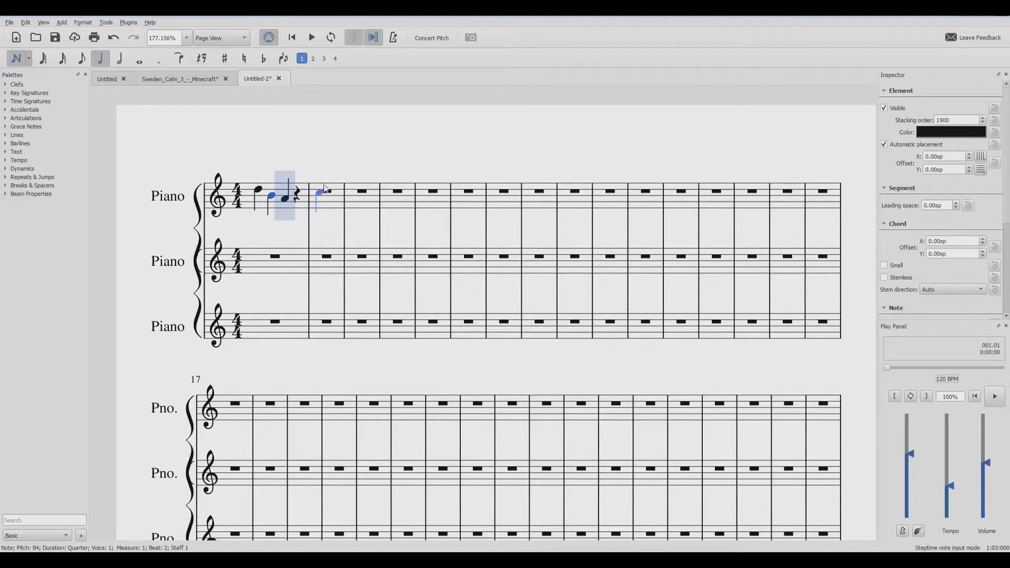
key(ctrl+z)
key(ctrl+z)
key(ctrl+z)
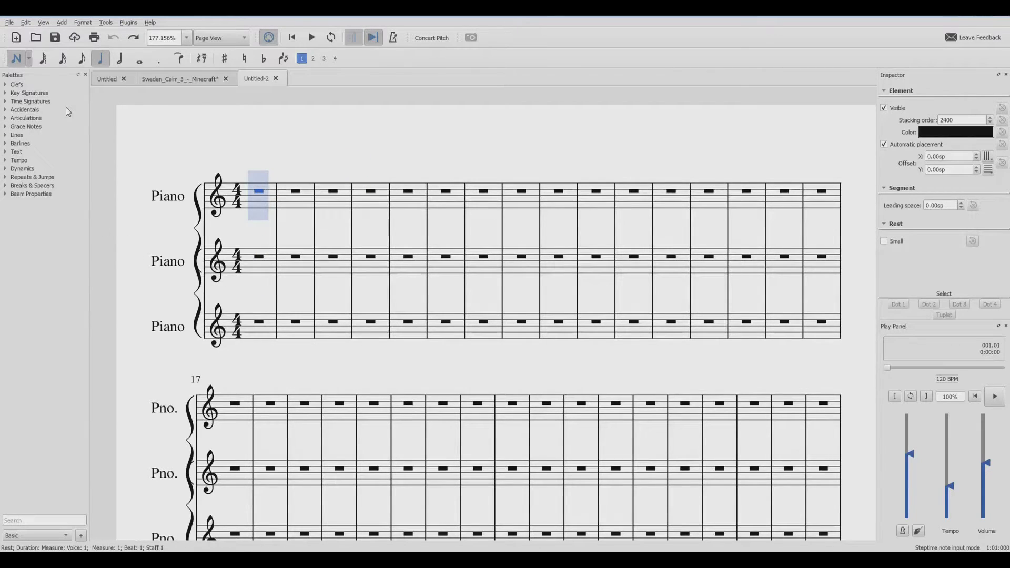
Step: Fill measure 1 of the top staff with a quarter note G4, eighth notes G4, A4, B4, C5 and a quarter note D5
click(251, 203)
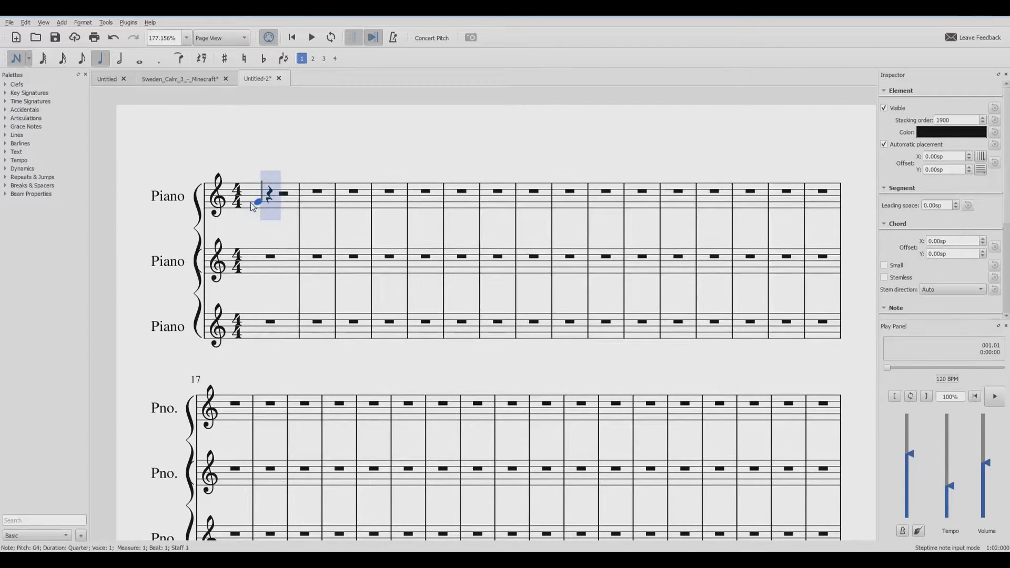
key(3)
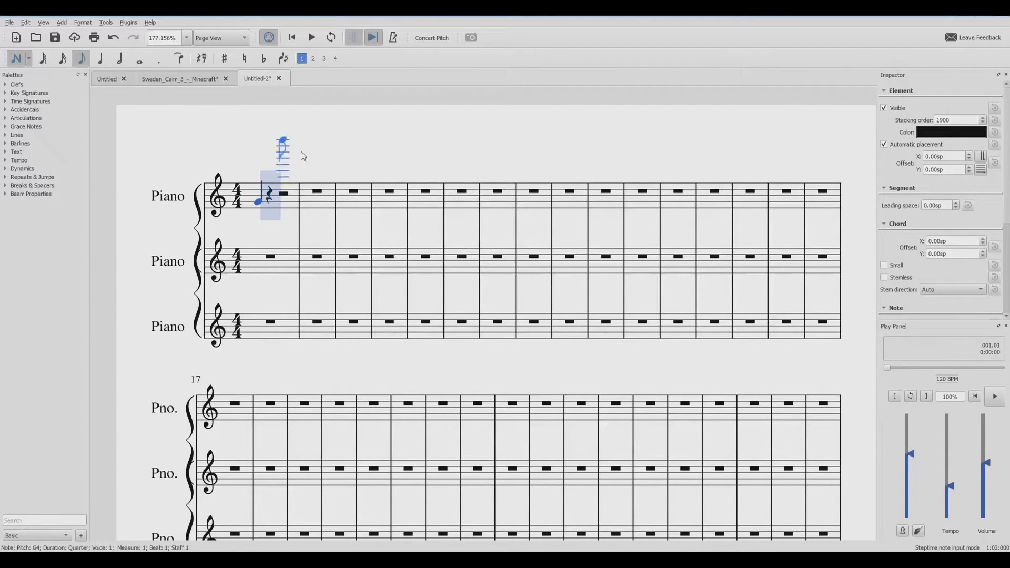
click(266, 200)
click(278, 198)
click(289, 195)
click(305, 192)
key(5)
click(316, 190)
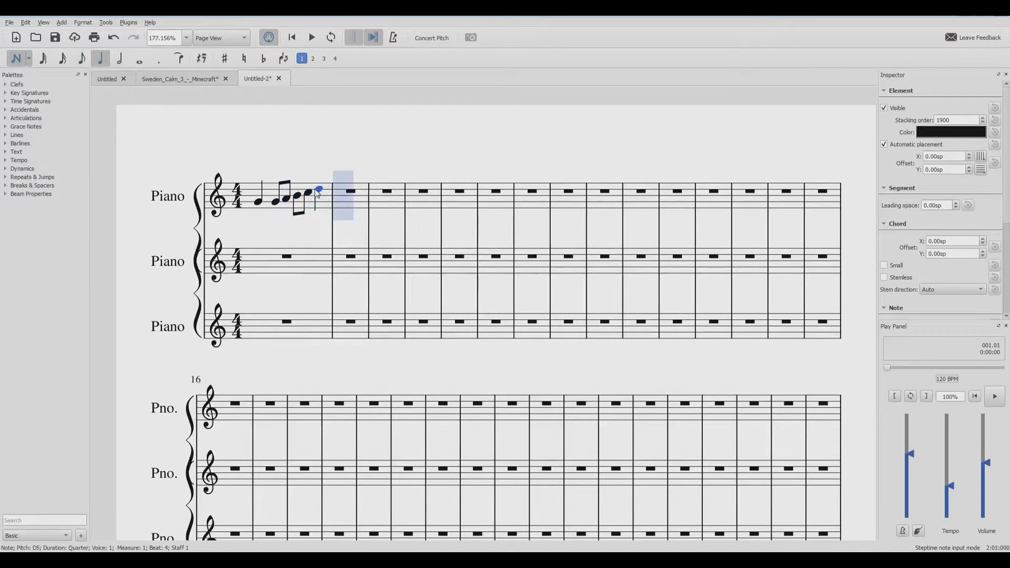
Step: Fill measure 2 of the top staff with quarter notes E5 and D5 and a half note C5, ending note input
click(340, 188)
click(354, 189)
key(6)
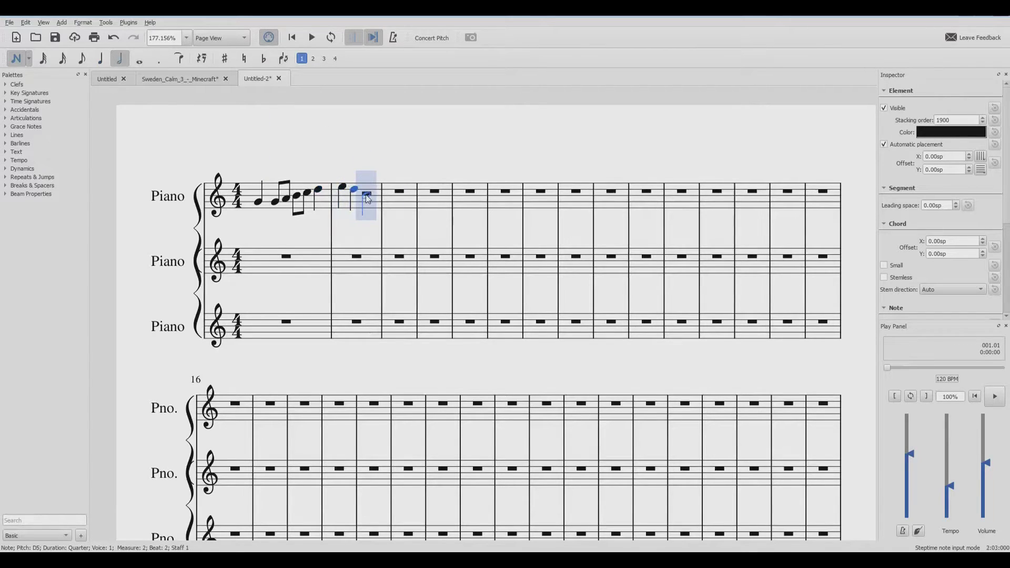
click(368, 198)
click(366, 195)
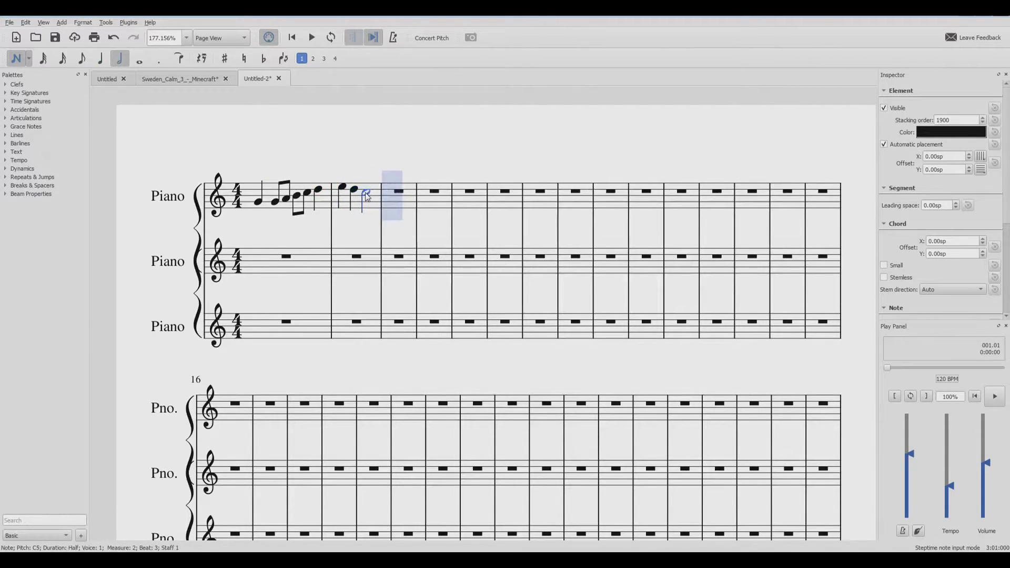
key(Escape)
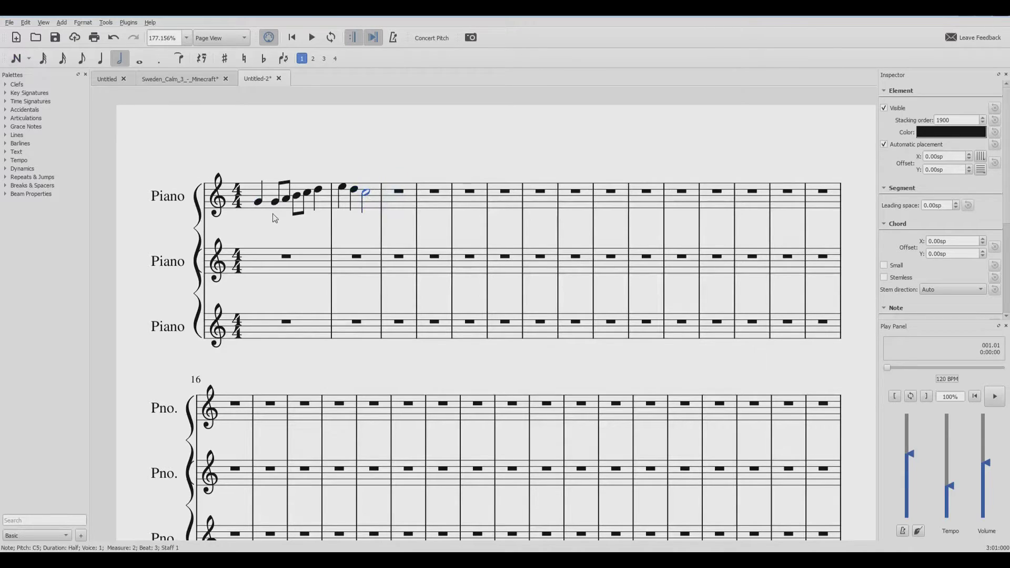
Step: Copy the melody in measures 1–2 of the top staff and paste it into measures 3–4
click(259, 201)
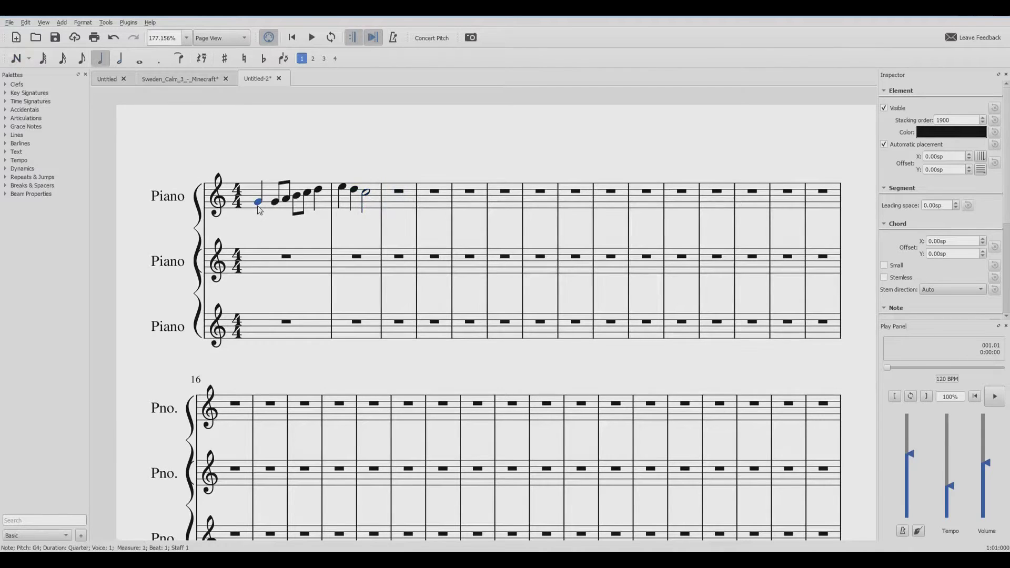
shift+click(368, 198)
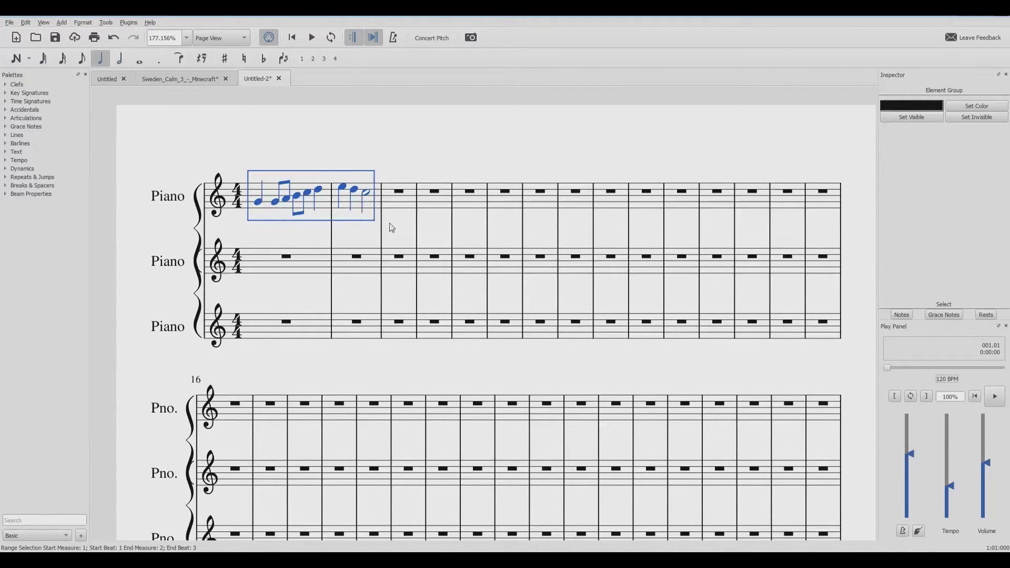
click(400, 196)
key(ctrl+v)
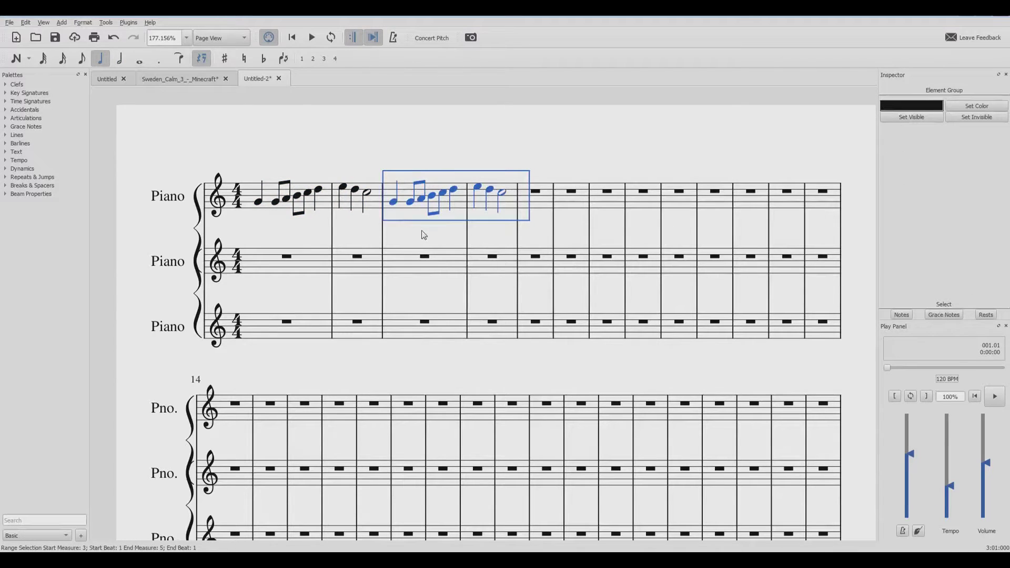
Step: Play back the four-measure melody on the top staff and stop it at the end
click(424, 236)
click(315, 38)
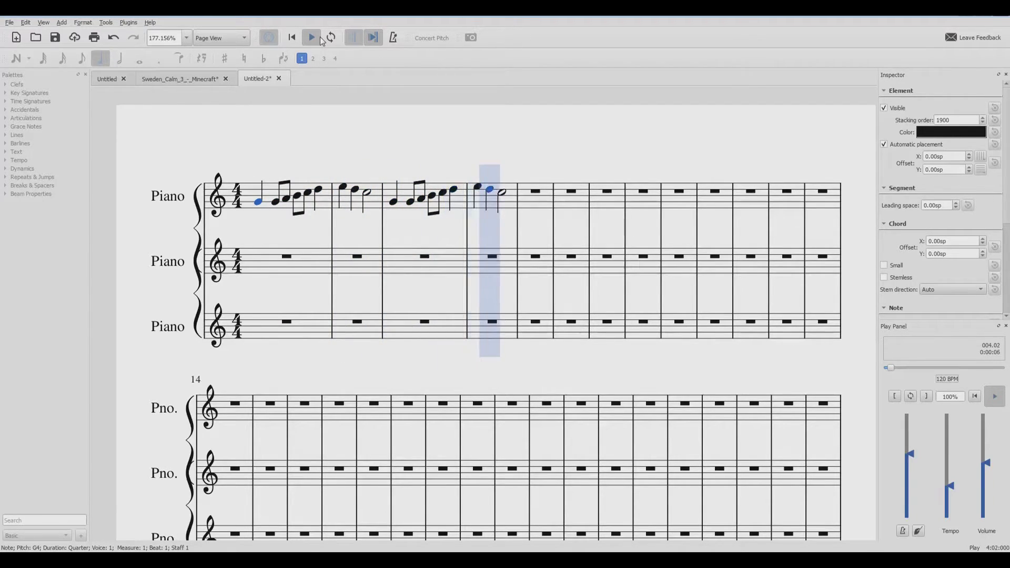
click(318, 38)
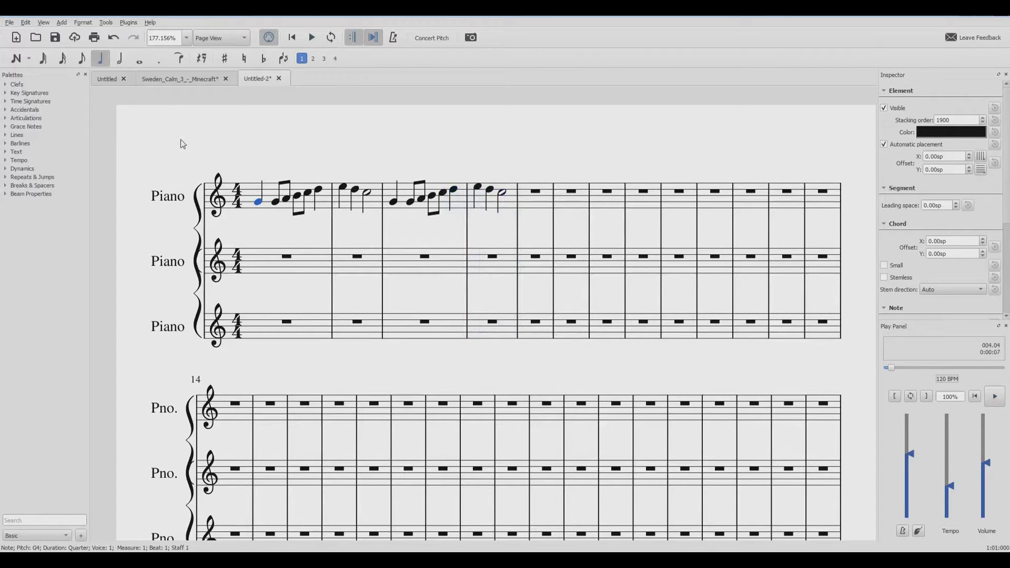
Step: Enter half notes G4, B4, E5, C5 in measures 1–2 of the middle piano staff and repeat them in measures 3–4
click(17, 62)
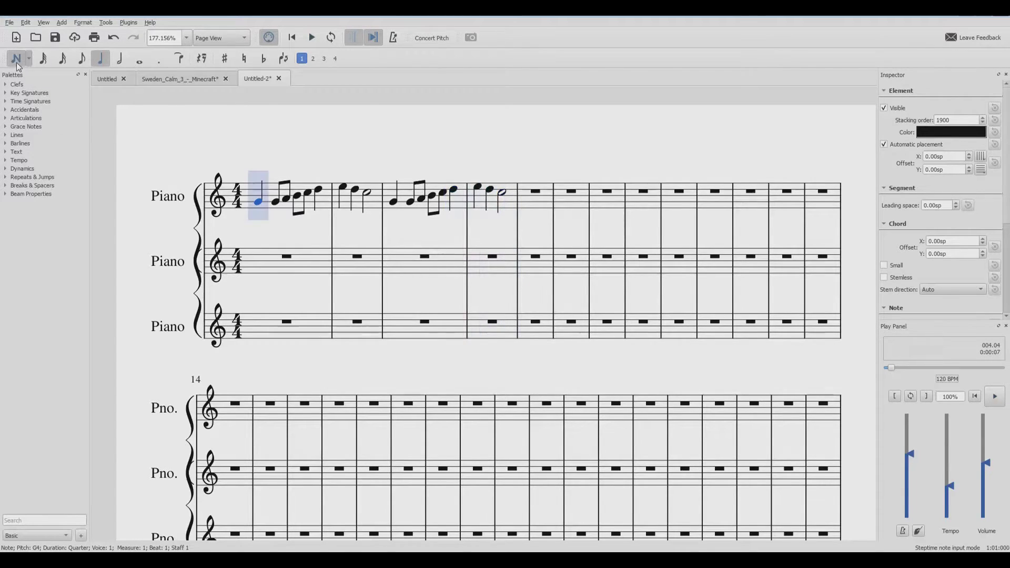
click(120, 58)
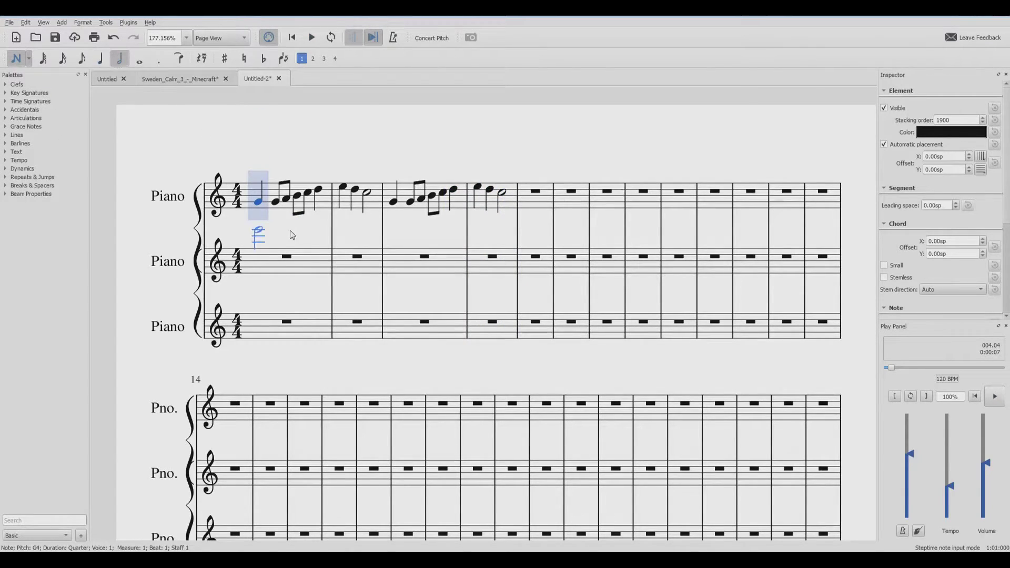
click(257, 269)
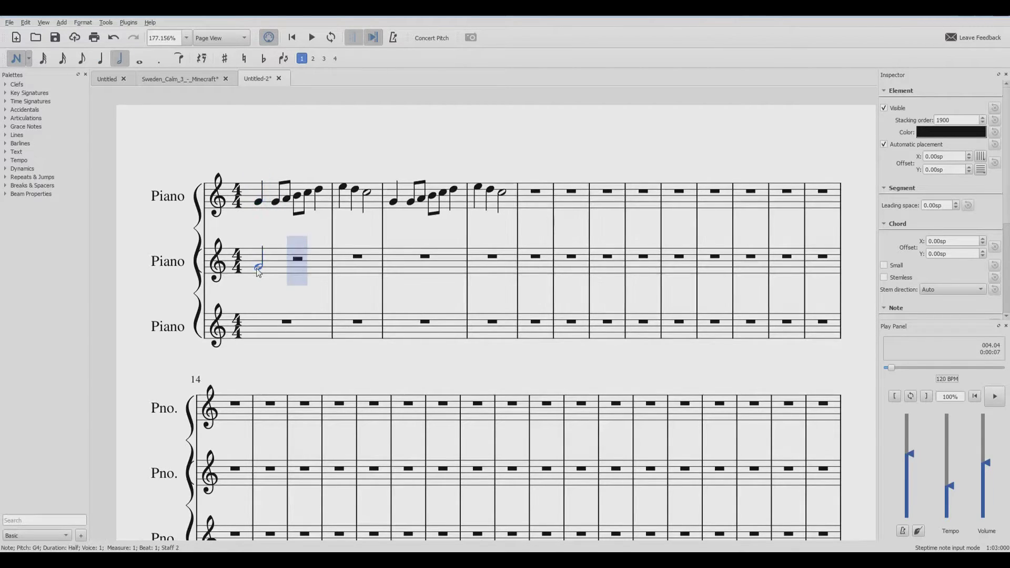
click(297, 262)
click(343, 252)
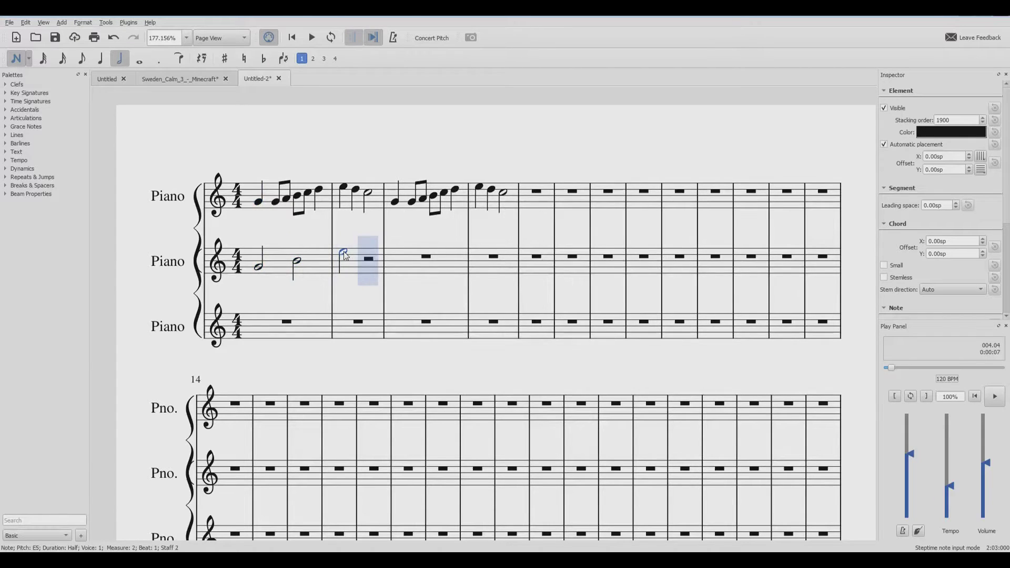
click(362, 259)
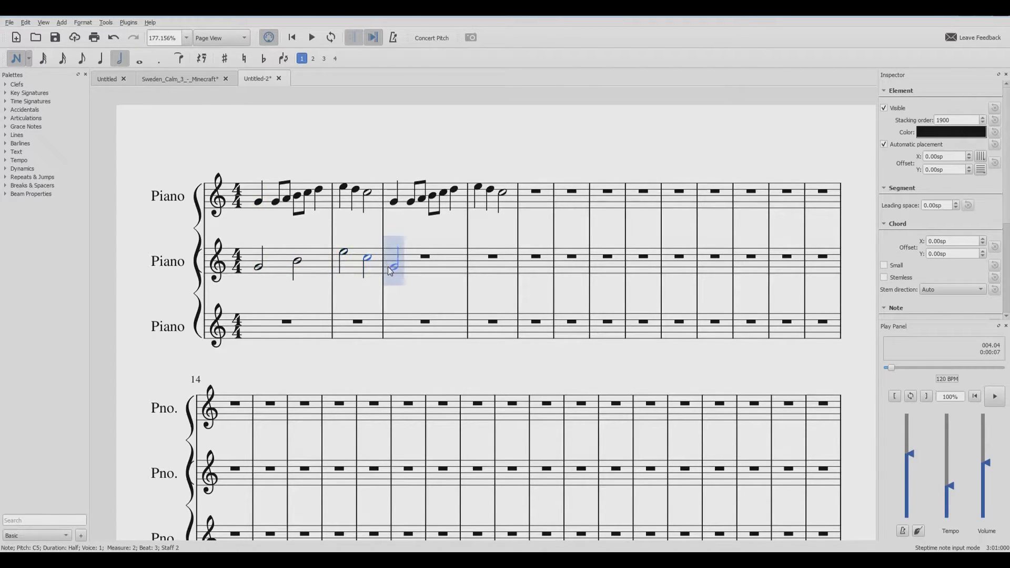
click(390, 268)
click(425, 261)
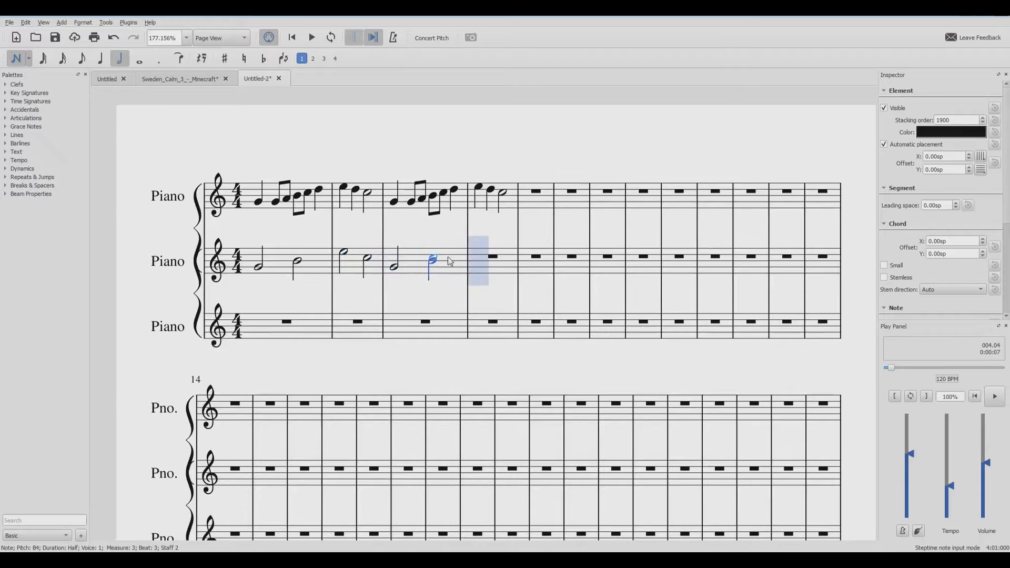
click(478, 253)
click(502, 262)
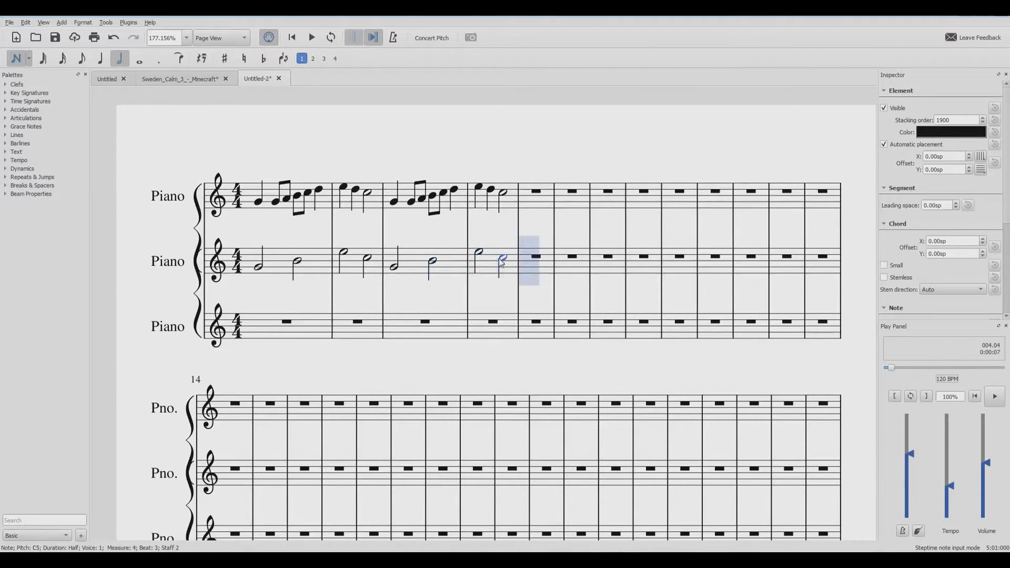
Step: Add a second half note a third below each note in measures 1–4 of the middle staff, and leave note input
shift+click(259, 273)
shift+click(287, 268)
shift+click(342, 258)
shift+click(369, 264)
shift+click(394, 273)
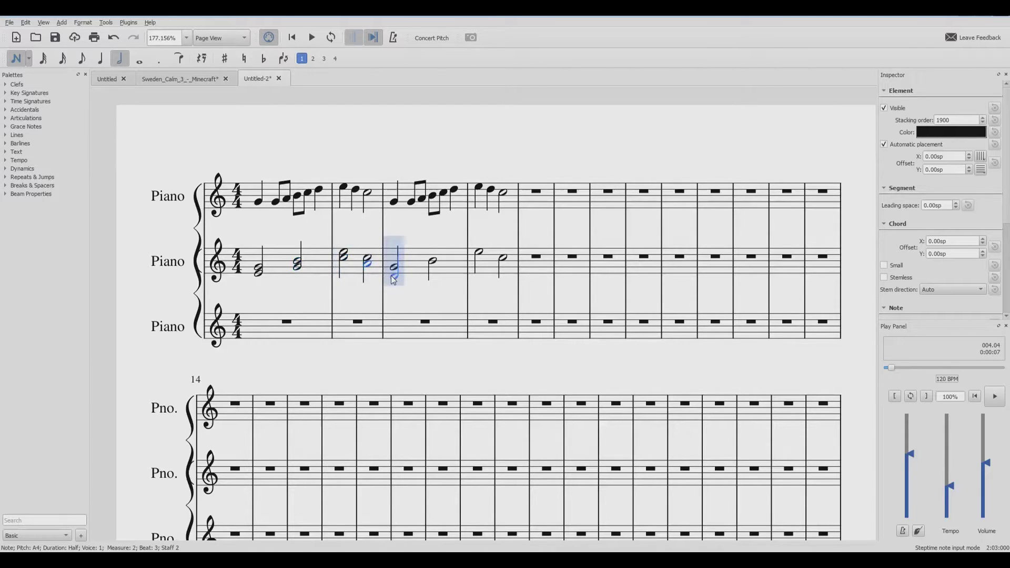
shift+click(432, 268)
shift+click(479, 258)
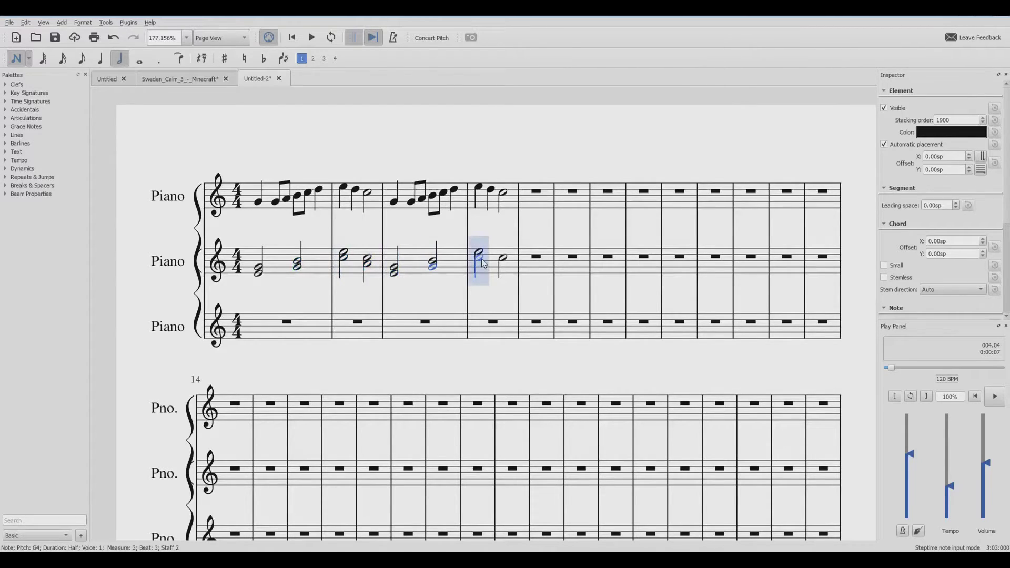
shift+click(502, 264)
click(17, 58)
Step: Transpose all the half-note chords in measures 1–4 of the middle staff down two octaves
click(258, 272)
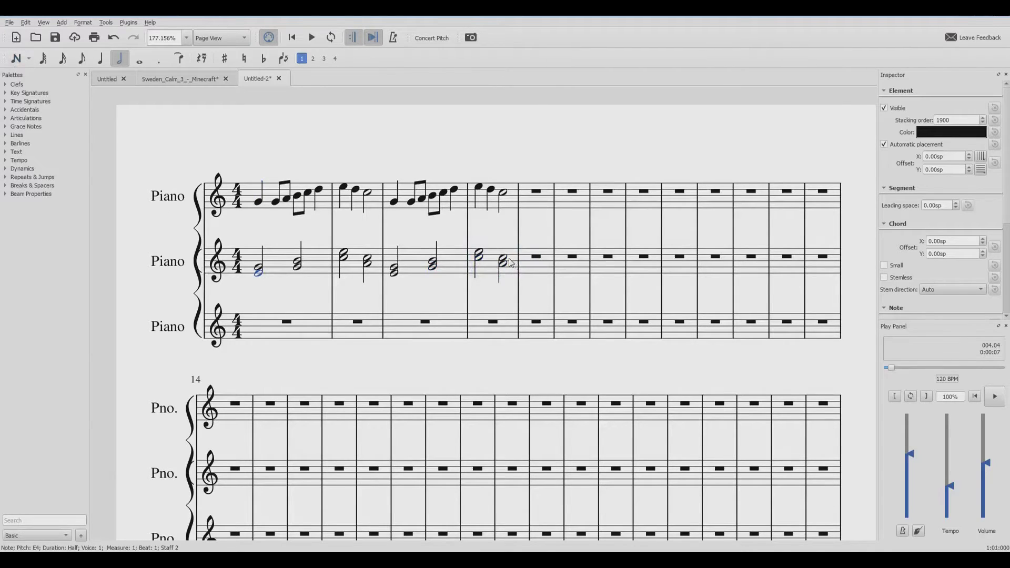
shift+click(506, 263)
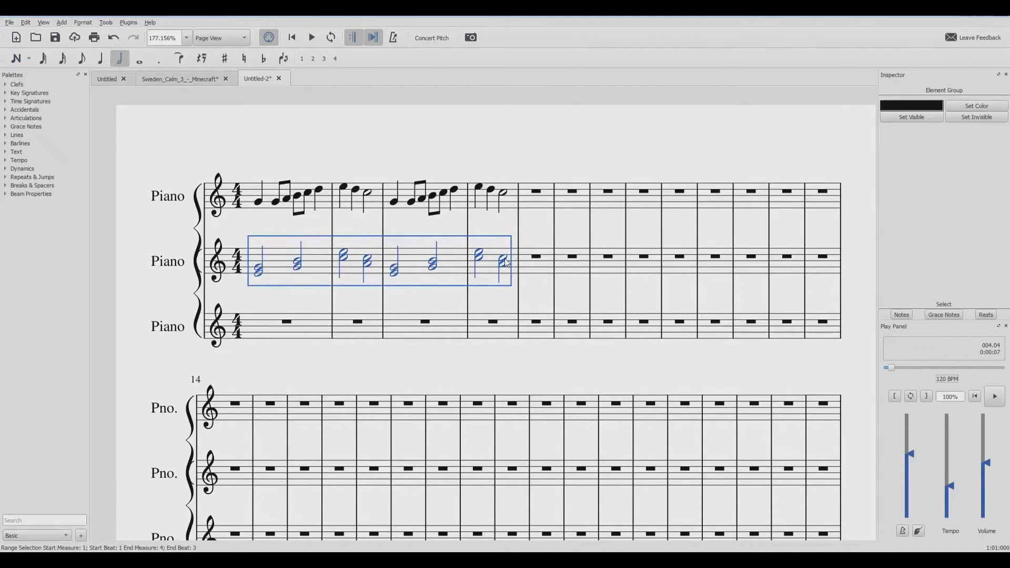
key(ctrl+Down)
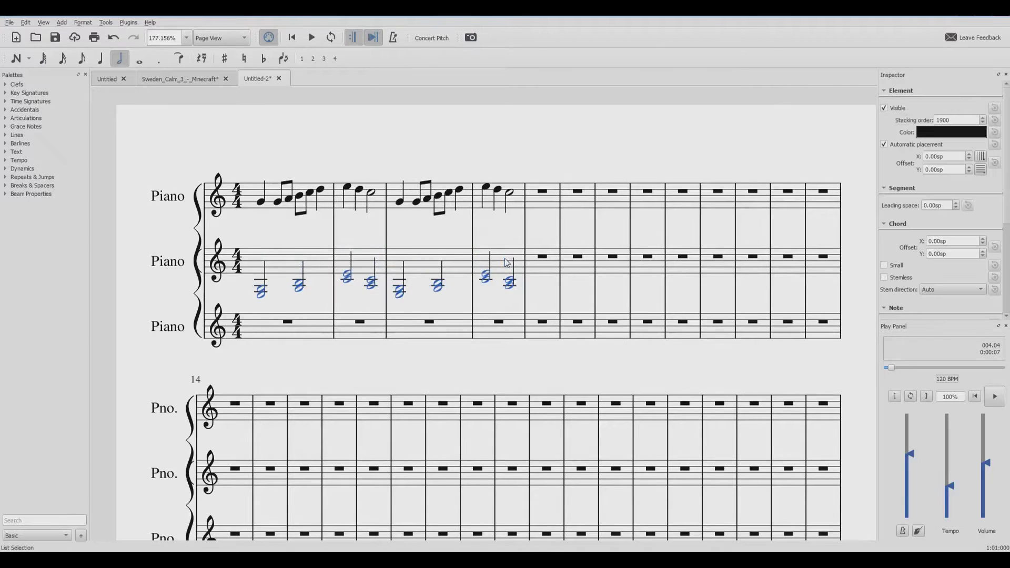
key(ctrl+Down)
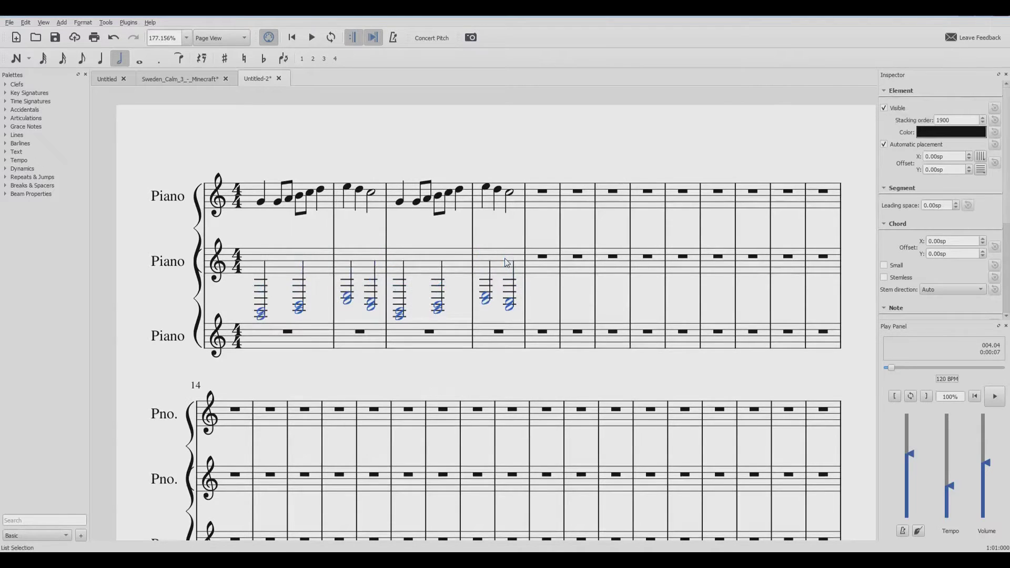
Step: Play the score from the beginning to hear the melody with the lowered chords, and stop after measure 4
click(293, 38)
click(312, 38)
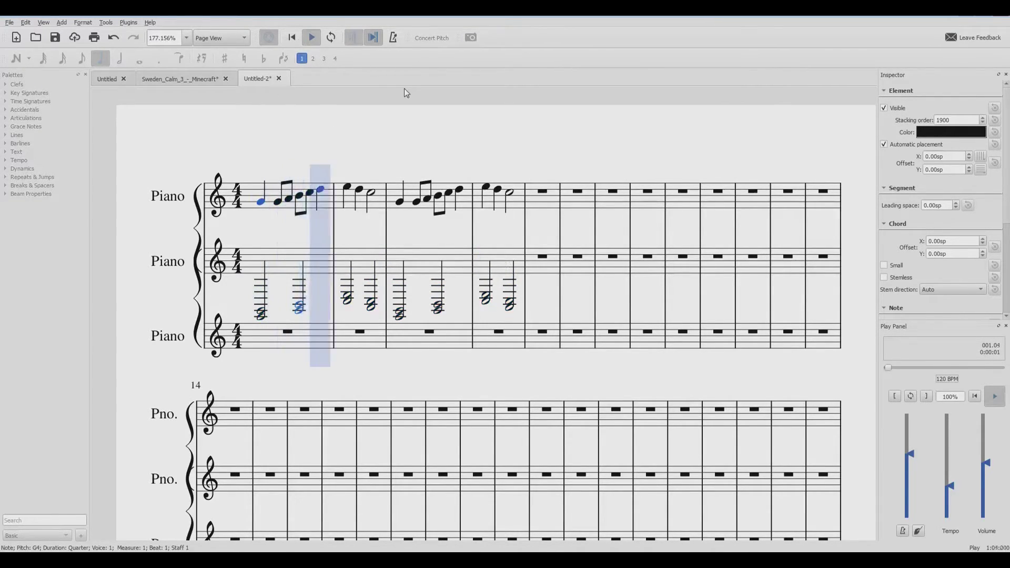
click(312, 37)
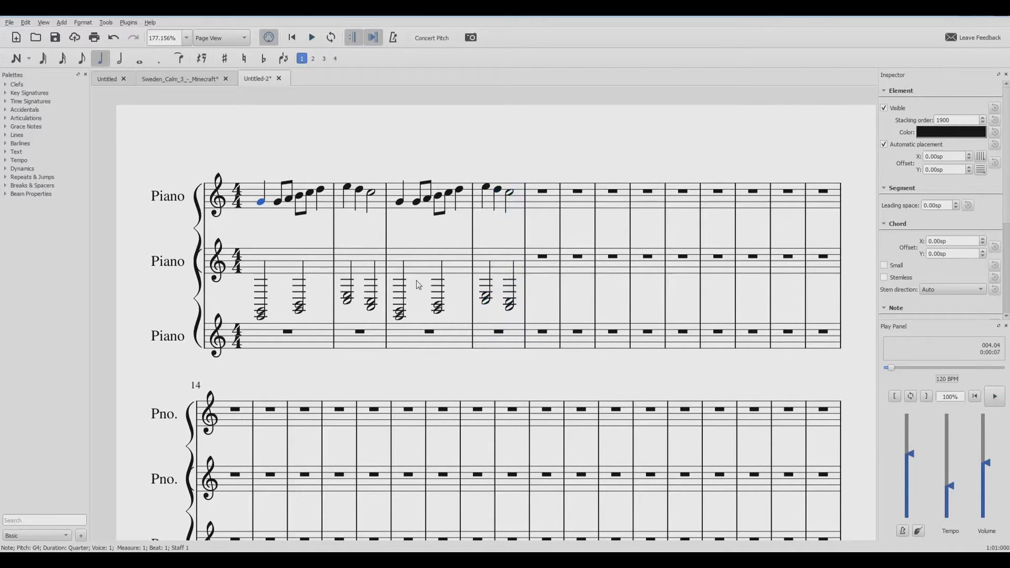
Step: Undo the last octave transposition of the middle-staff chords and play the score from the beginning to check it
key(ctrl+z)
click(292, 37)
click(312, 37)
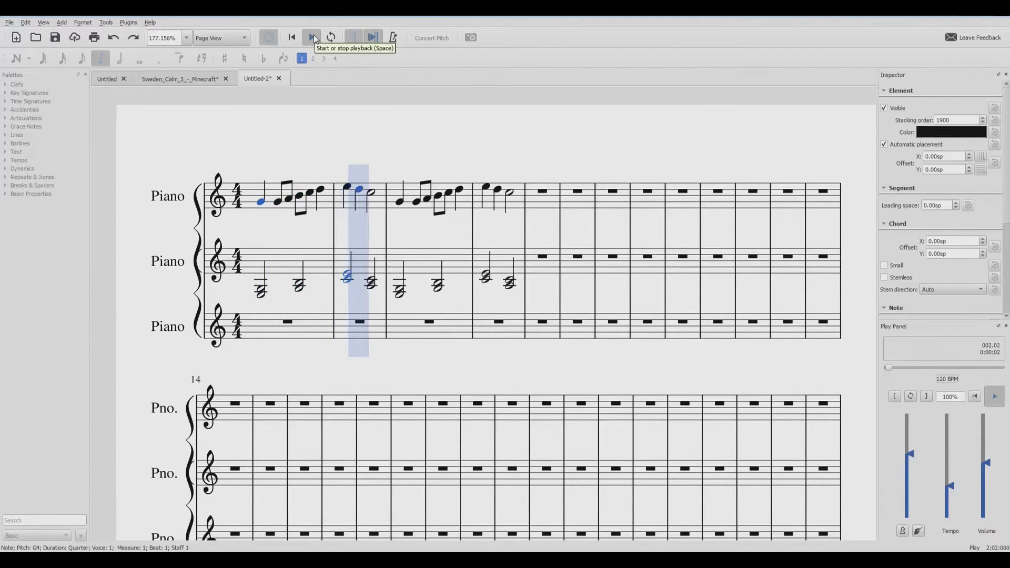
click(315, 38)
Step: Enter half notes G4, E4, G4, G4, G4, E4, G4, G4 in measures 1–4 of the bottom staff, and leave note input
click(10, 62)
click(120, 58)
click(261, 335)
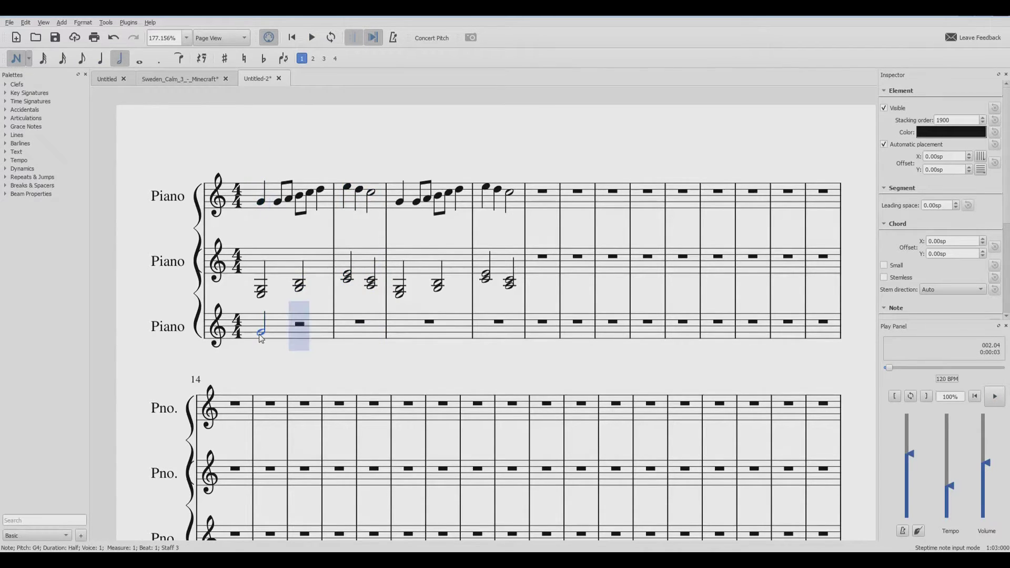
click(300, 339)
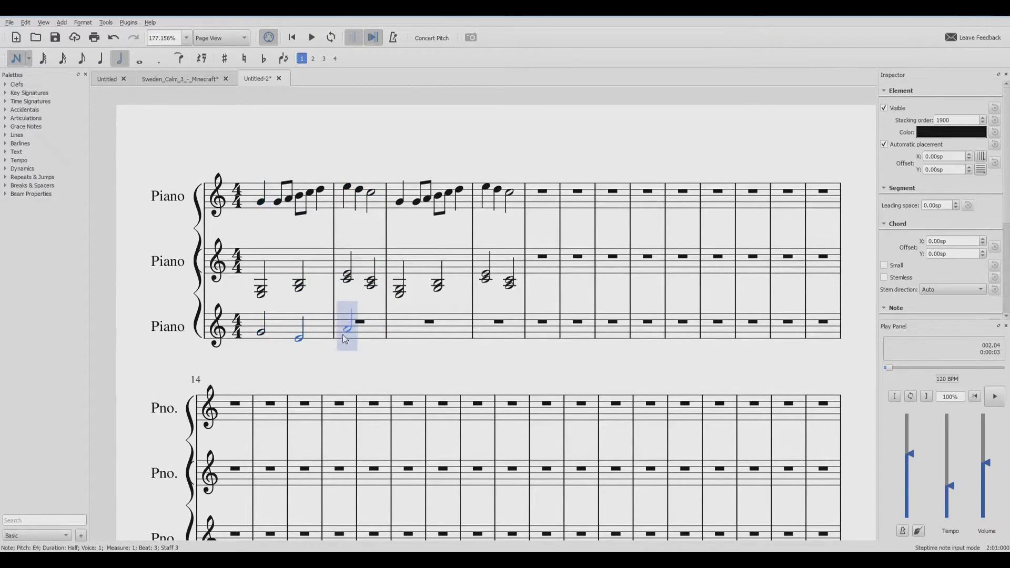
click(343, 333)
click(375, 333)
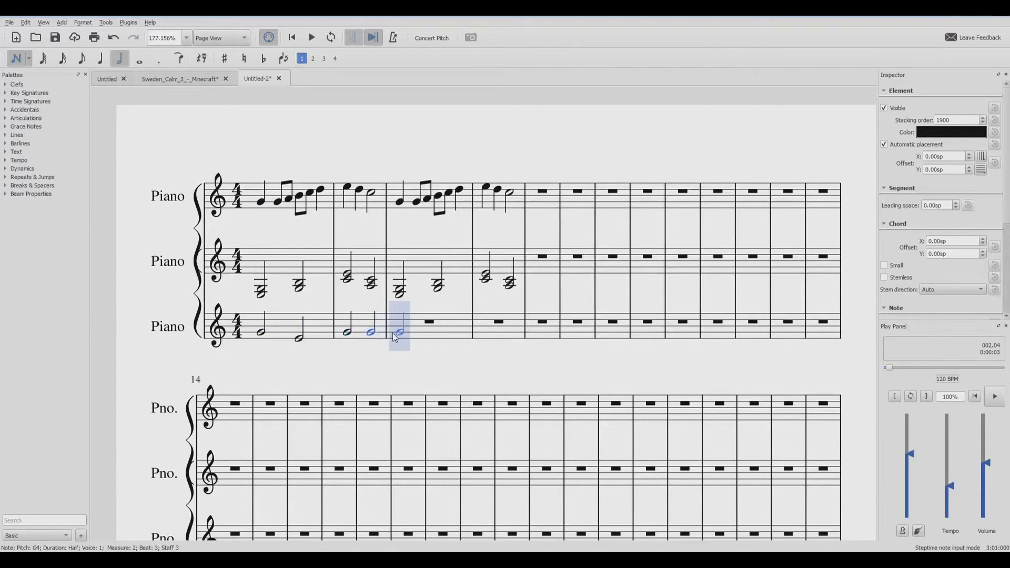
click(395, 333)
click(431, 340)
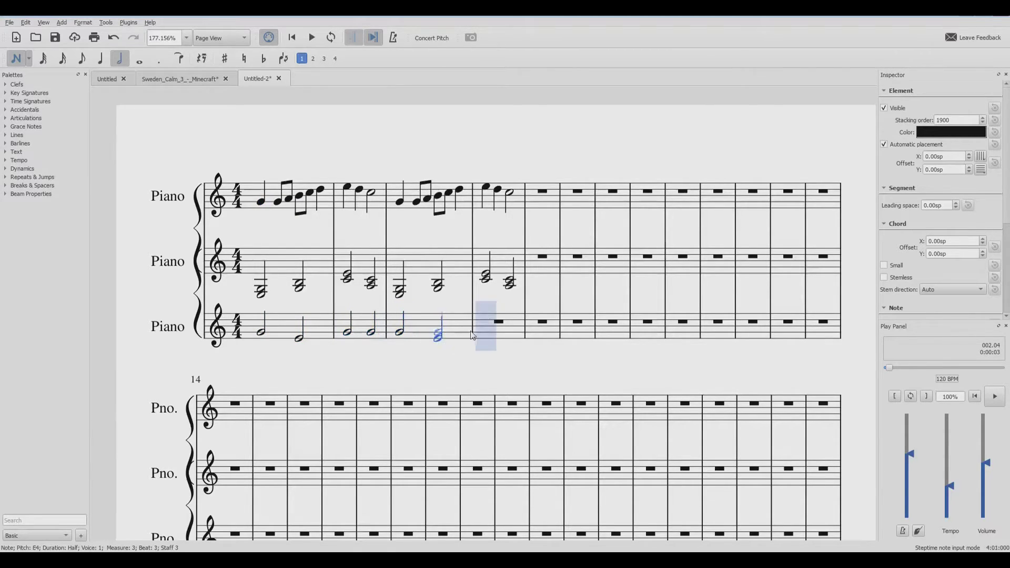
click(484, 333)
click(507, 333)
click(20, 59)
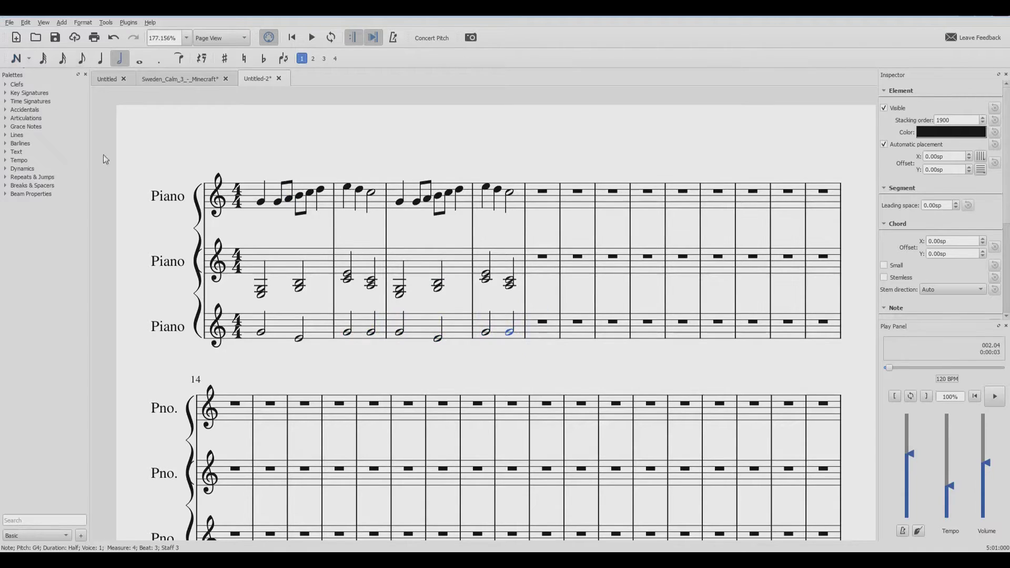
Step: Transpose all the half notes in measures 1–4 of the bottom staff down two octaves
click(262, 332)
shift+click(513, 334)
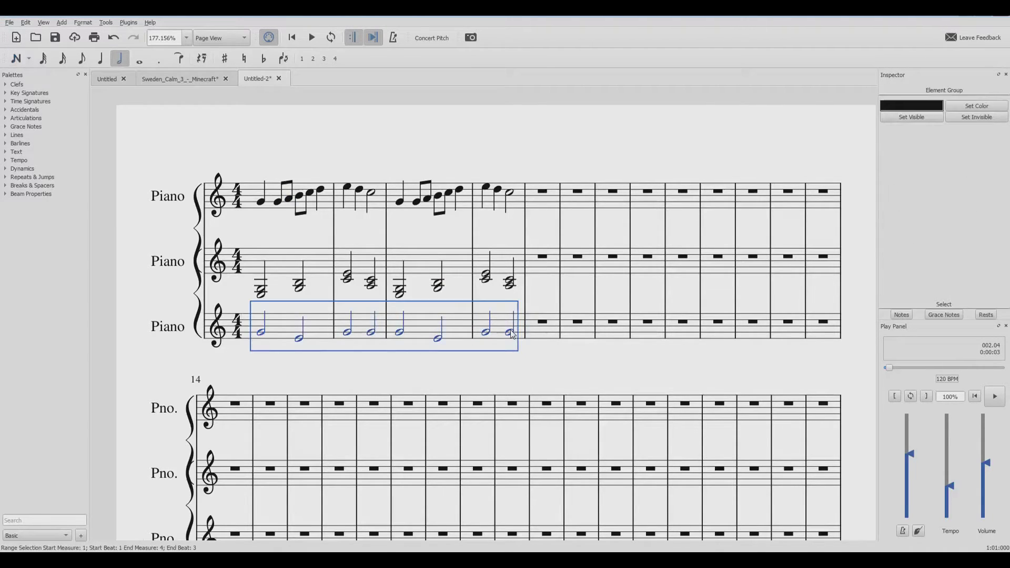
key(ctrl+Down)
key(ctrl+Down)
Step: Play the score from the beginning to hear all three parts together, and stop the playback in measure 3
key(ctrl+Home)
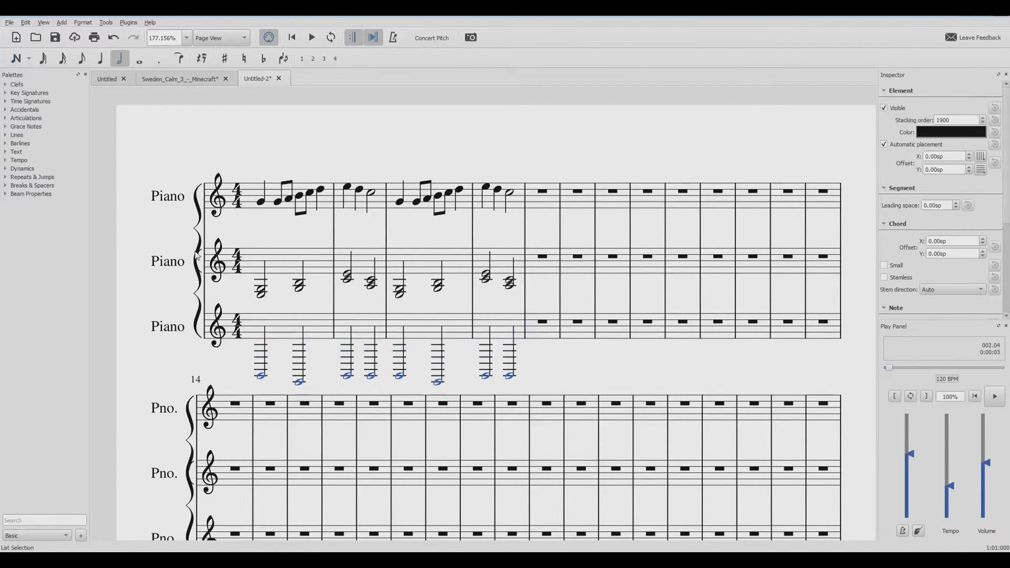
click(311, 40)
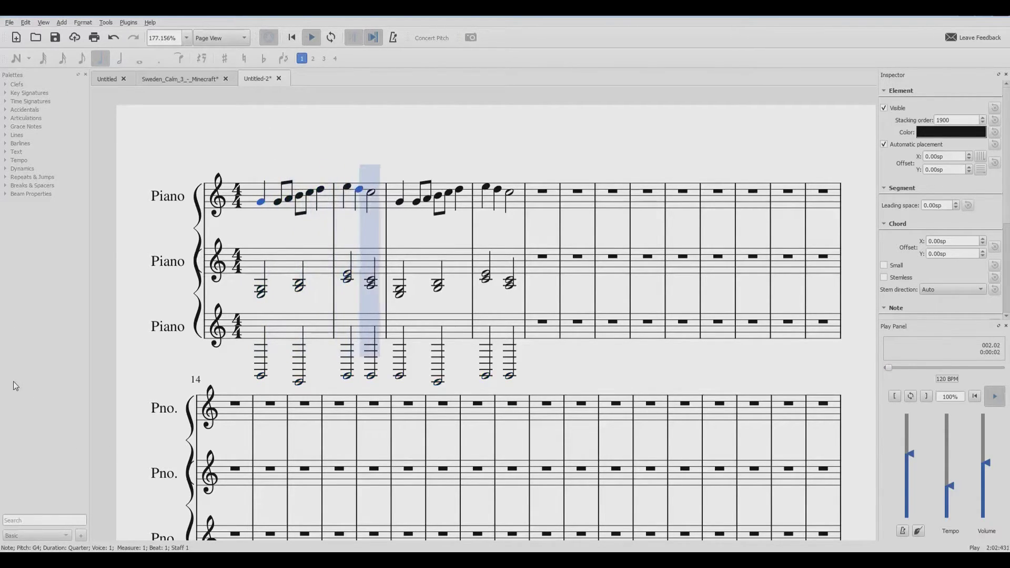
click(310, 39)
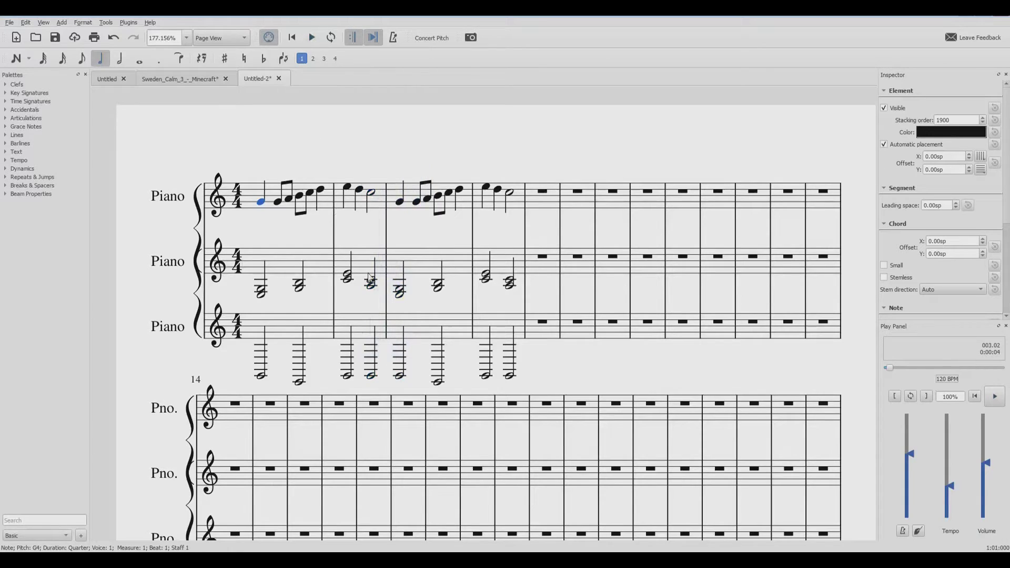
Step: Try G3 as the lower note of the second middle-staff chord in measure 2, and play that measure
click(372, 286)
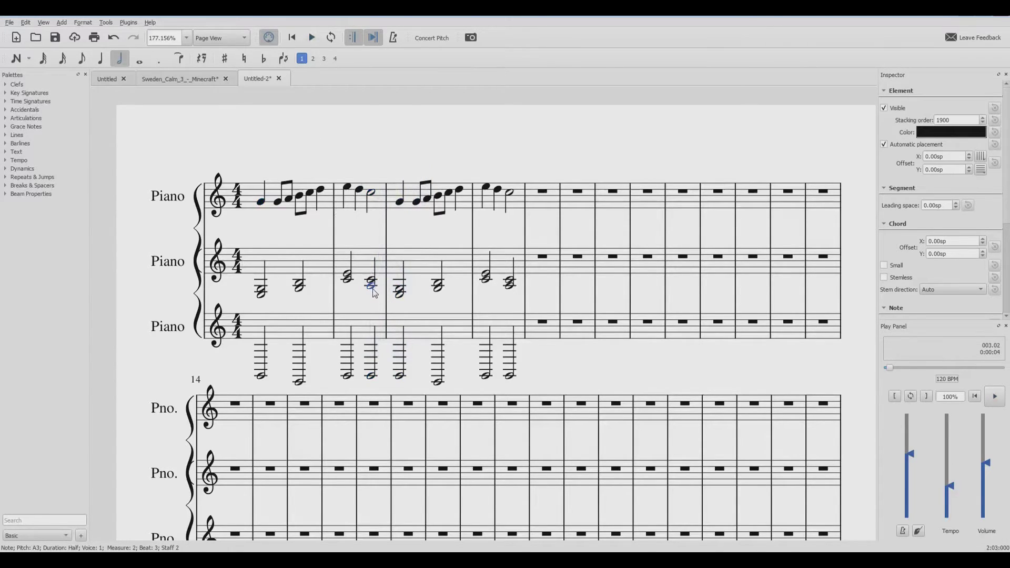
key(Left)
click(311, 37)
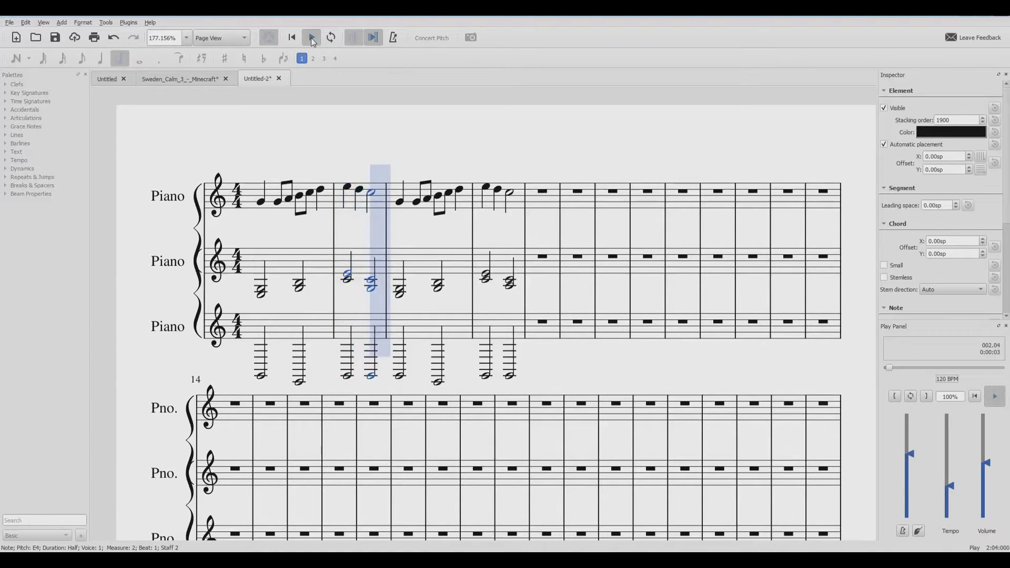
click(311, 36)
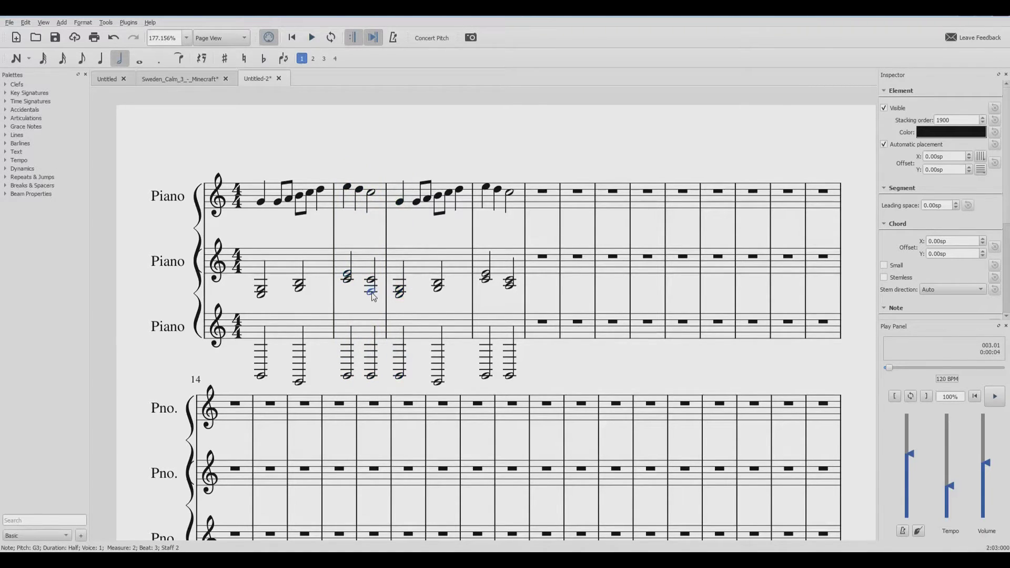
Step: Lower the bottom note of the second middle-staff chord in measure 2 to C3, and play on through measure 4
click(372, 299)
drag(372, 302, 372, 305)
click(311, 37)
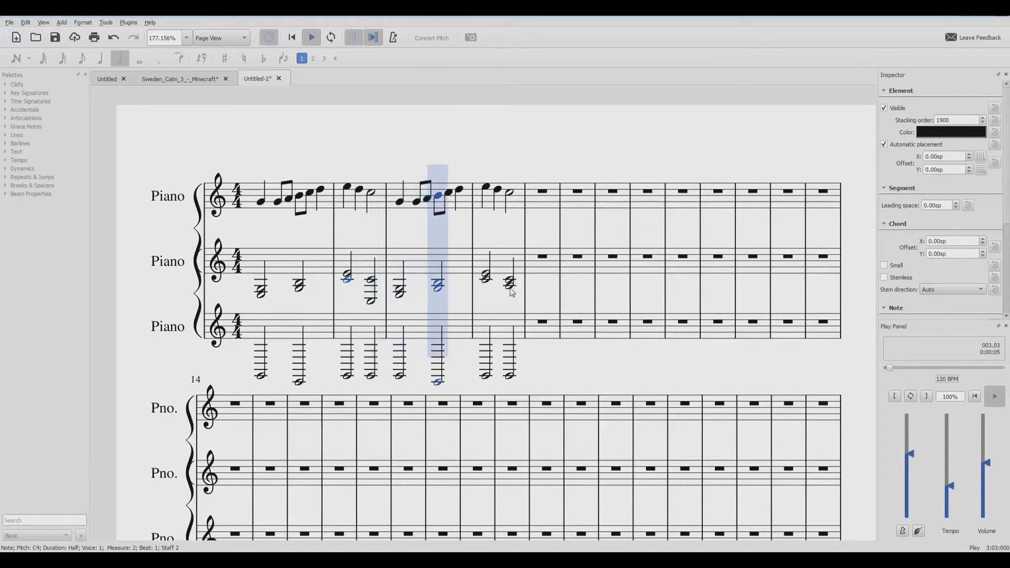
key(space)
Step: Lower the bottom note of measure 4's second middle-staff chord to C3, and play the score from the beginning
drag(509, 285, 511, 306)
click(260, 202)
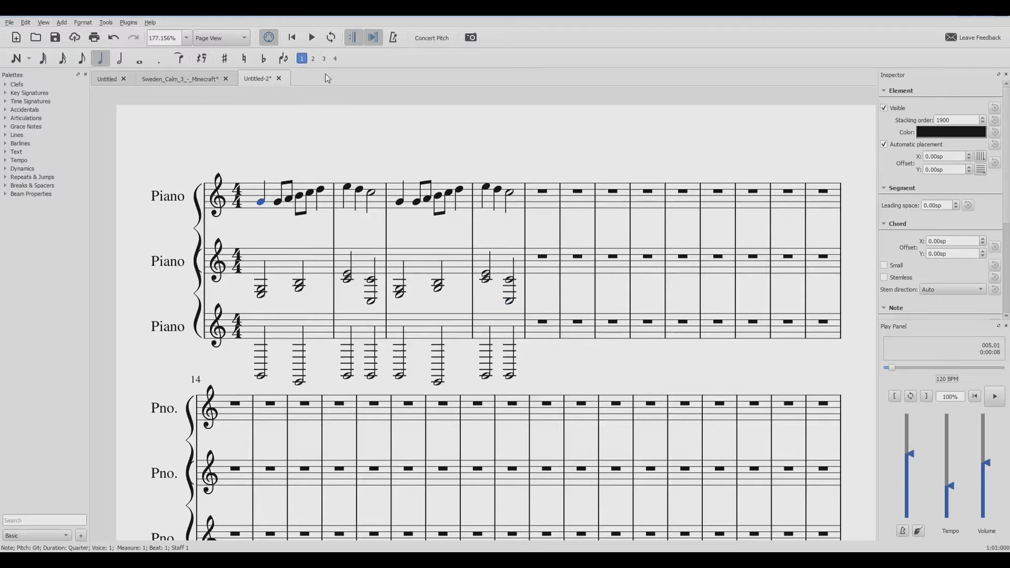
click(311, 38)
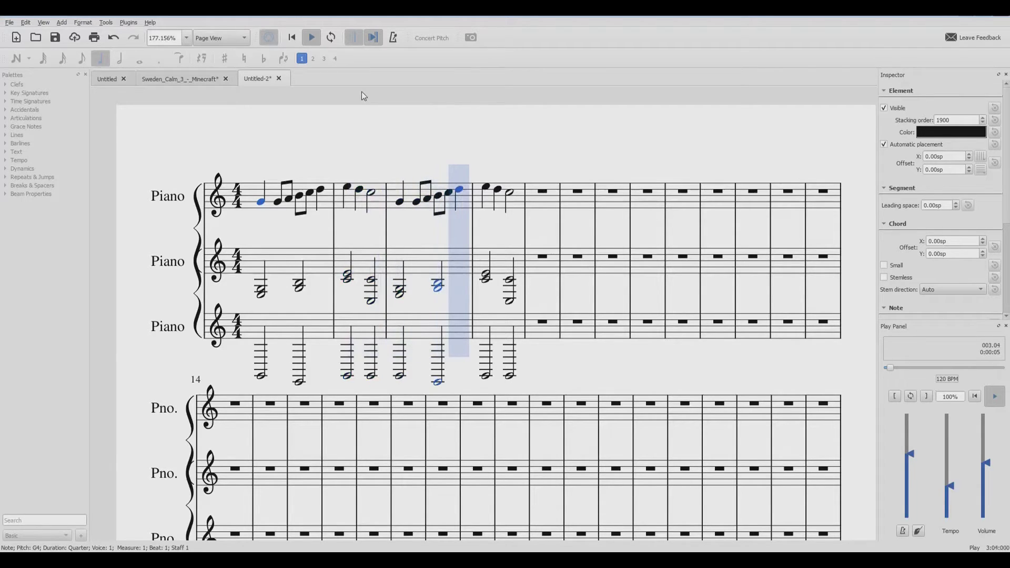
click(311, 37)
Step: Continue the top-staff melody with half notes A5 and G5 in measure 5, and quarters C6, B5 and half note G5 in measure 6
click(550, 193)
click(14, 58)
key(6)
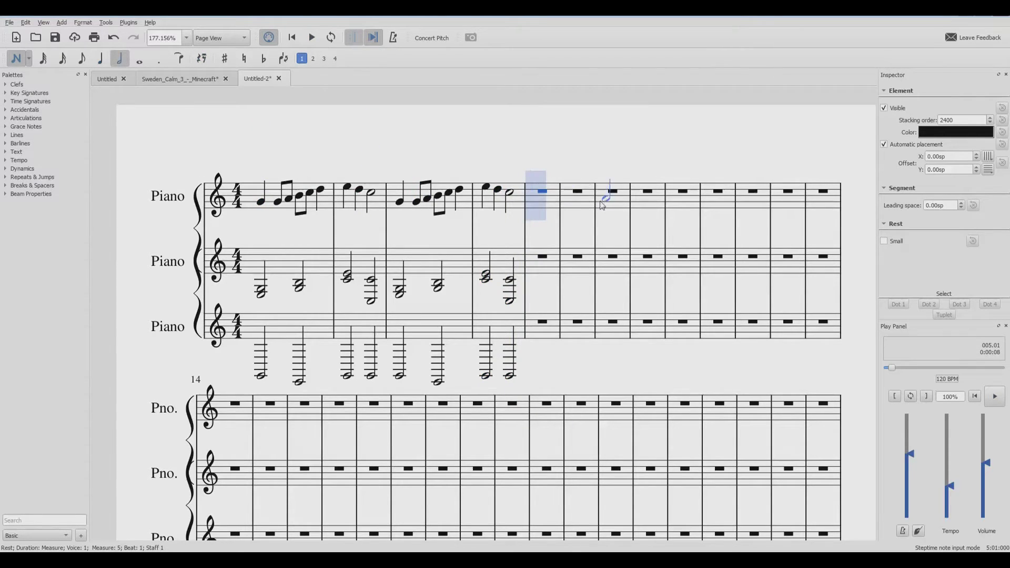
click(537, 178)
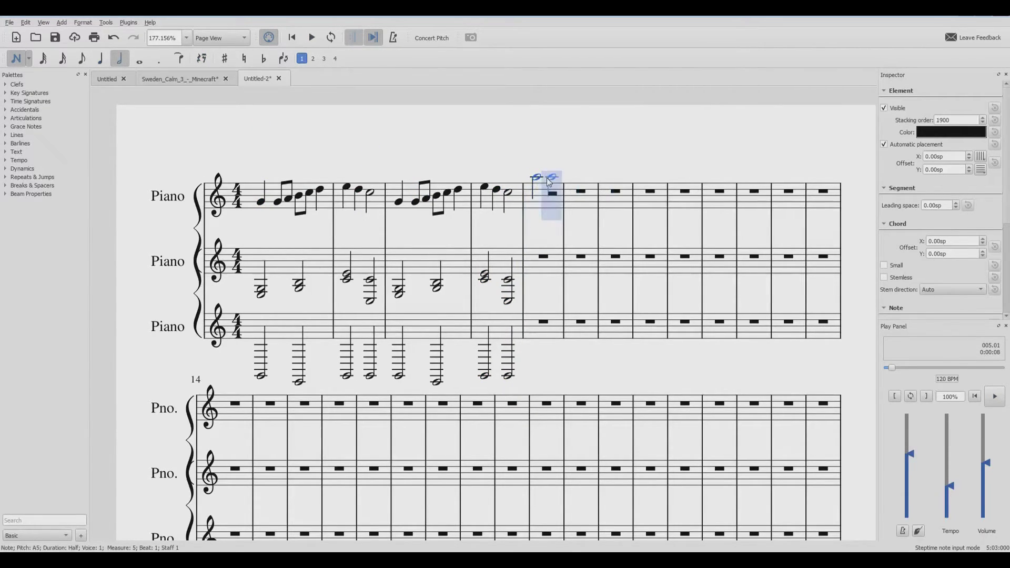
click(551, 184)
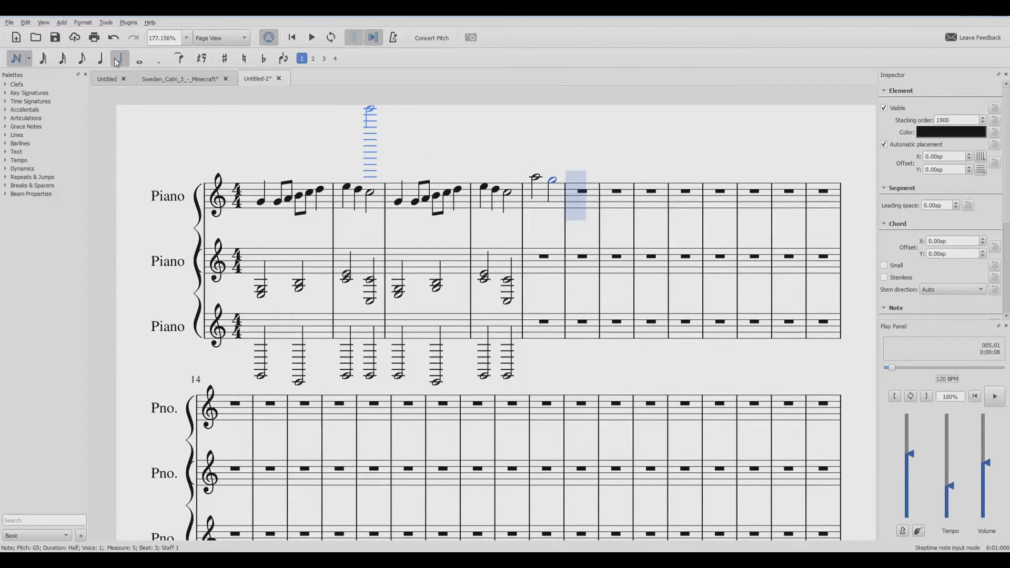
key(5)
click(579, 173)
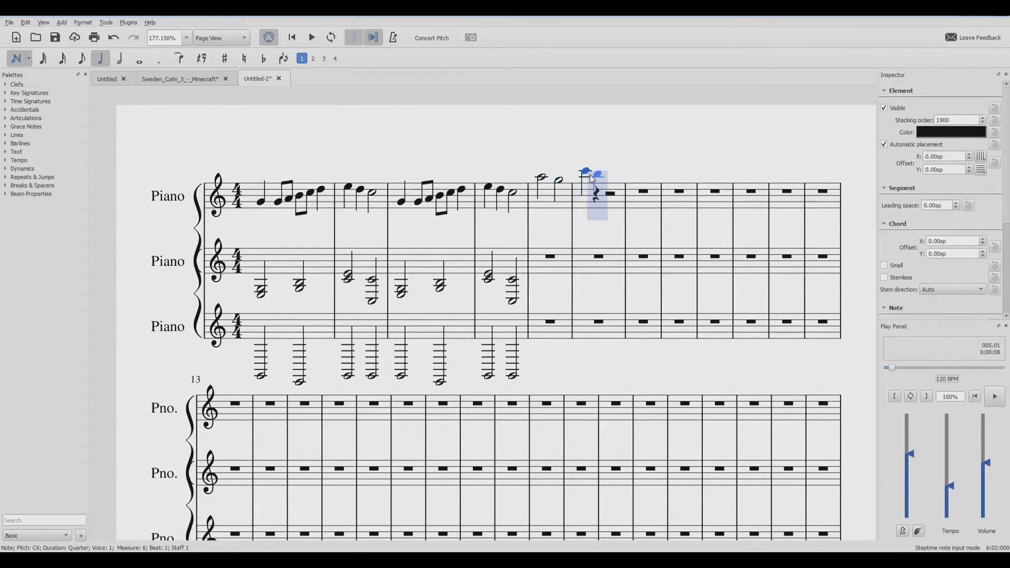
click(597, 174)
click(121, 59)
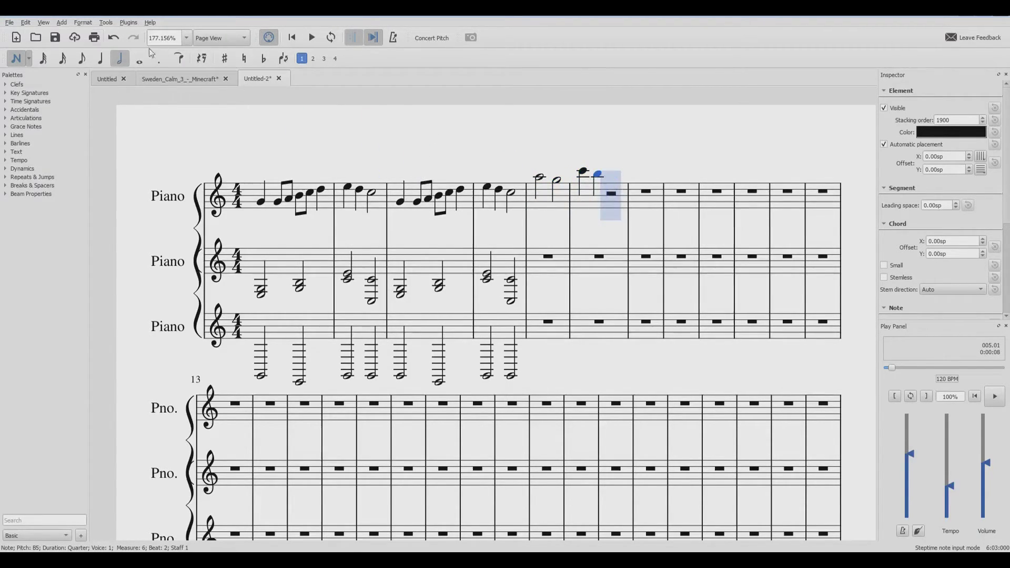
click(609, 182)
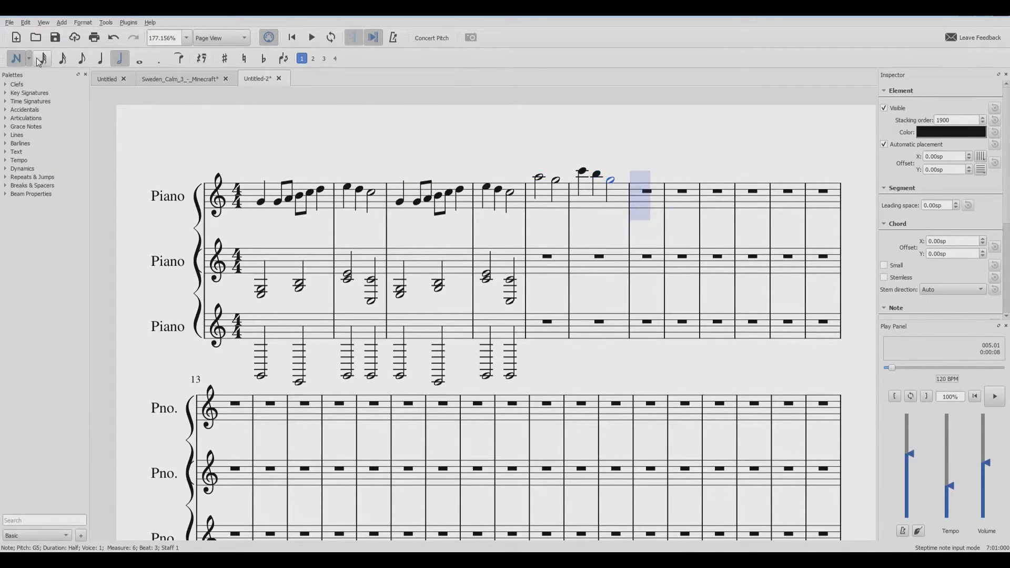
Step: Enter quarter E5, half C5 and quarter D5 in measure 7 of the top staff, and a whole note E5 in measure 8
click(81, 59)
click(98, 59)
key(e)
click(120, 59)
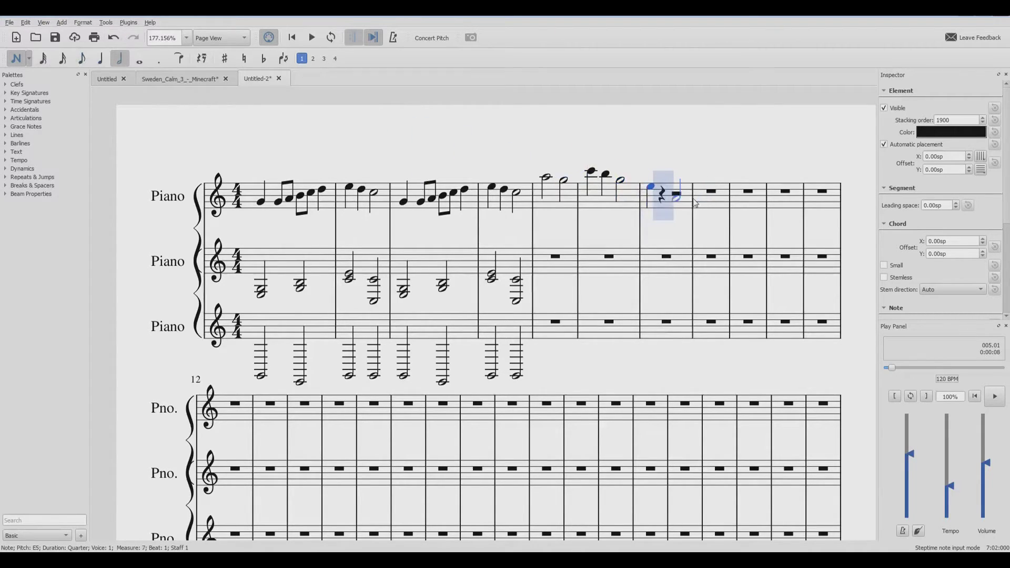
key(c)
click(101, 58)
key(d)
click(139, 59)
click(703, 189)
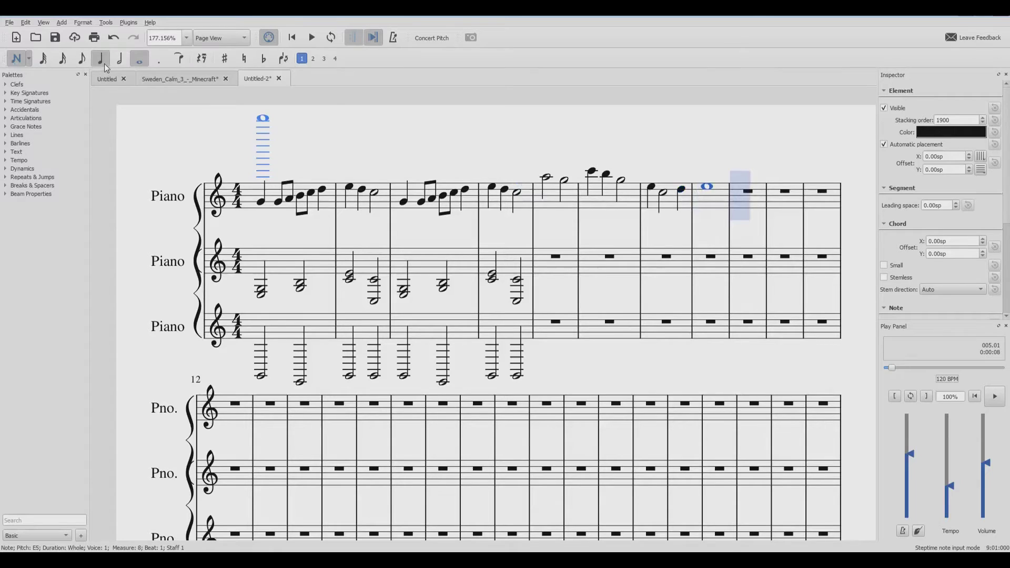
Step: Enter half notes C5, E5, D5, D5, D5, C5, E5, B4 in measures 5–8 of the middle staff, and leave note input
click(120, 58)
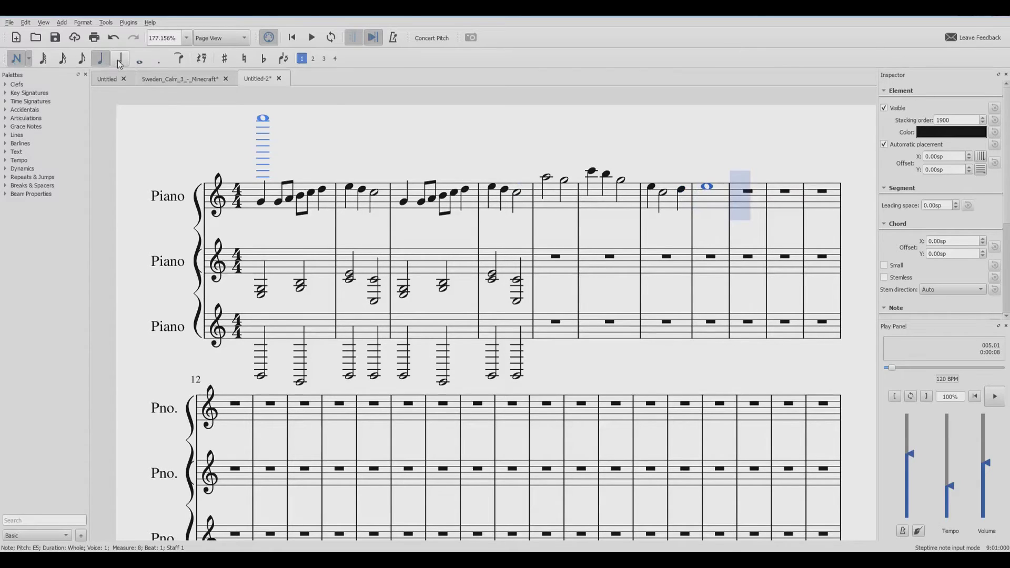
click(546, 258)
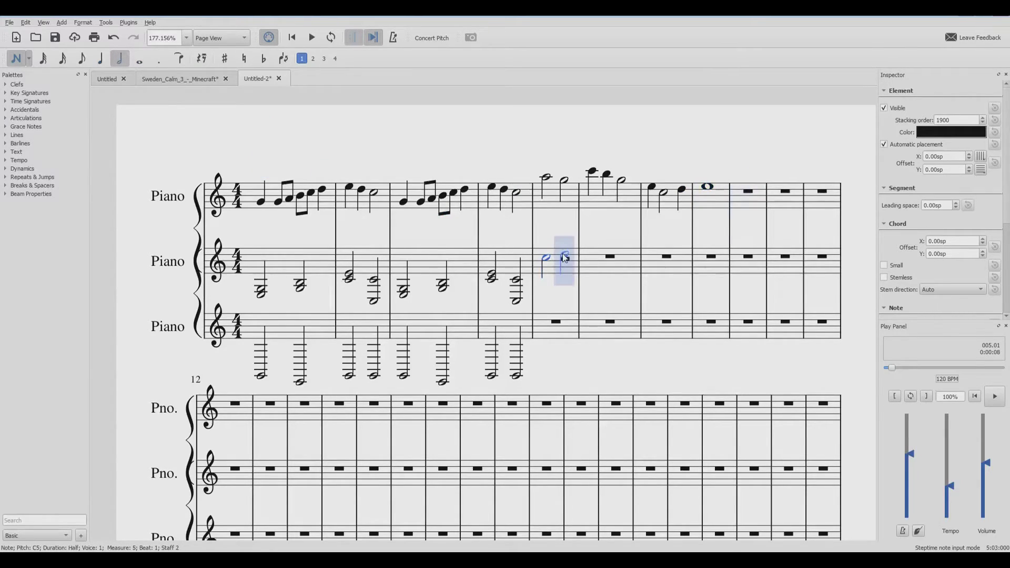
click(564, 252)
click(592, 256)
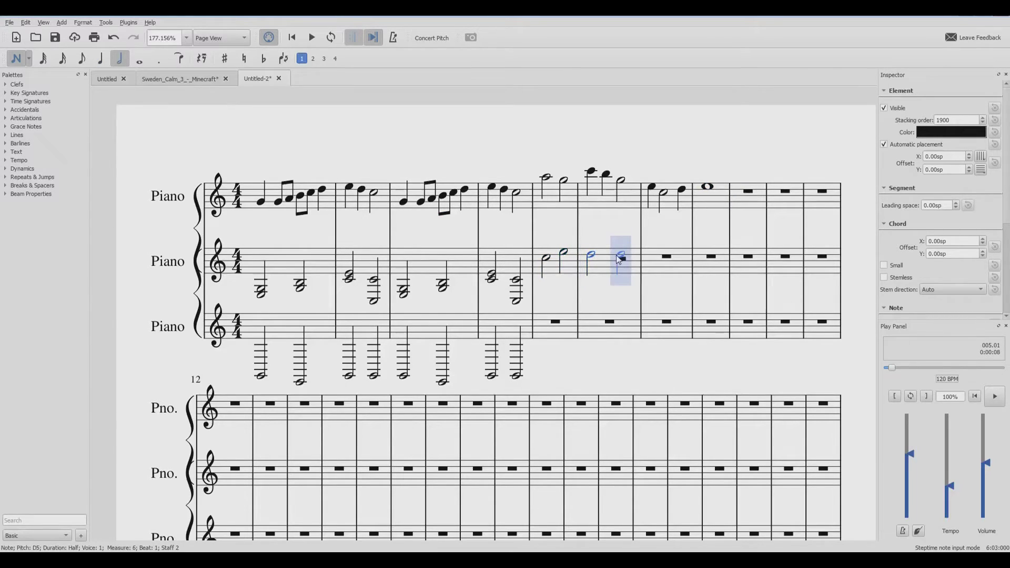
click(621, 255)
click(657, 256)
click(672, 259)
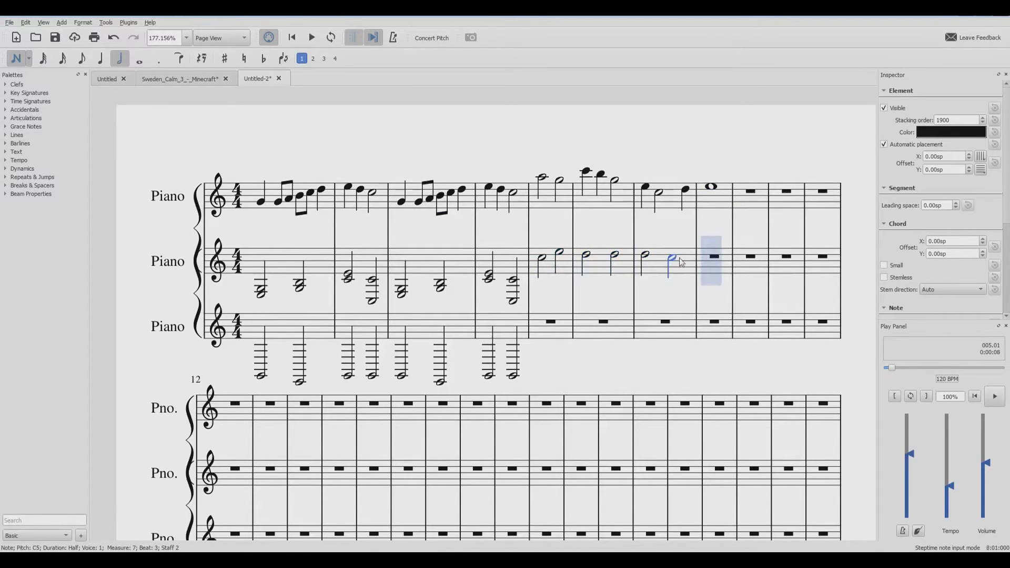
click(705, 255)
click(723, 261)
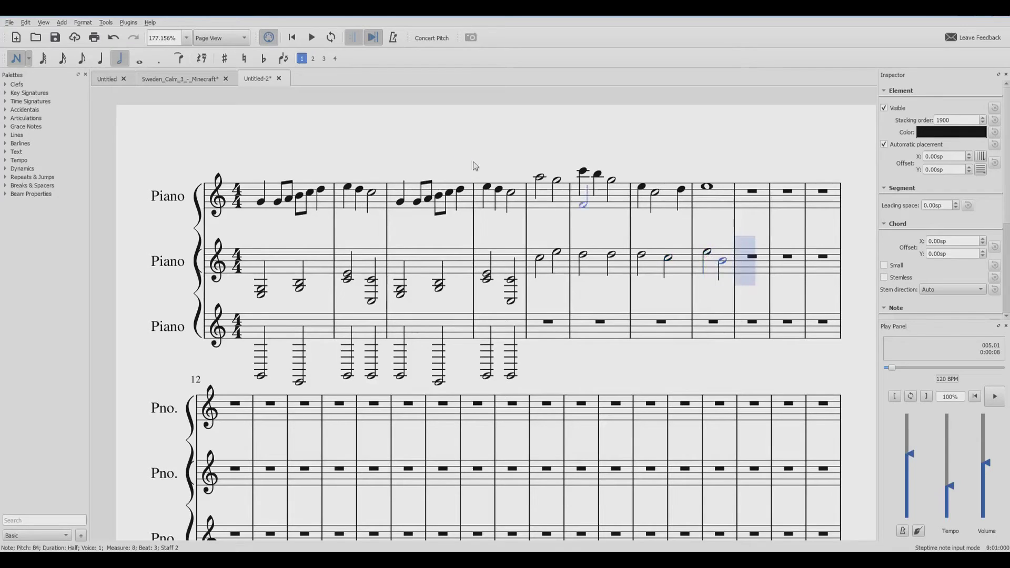
key(Escape)
Step: Play the score from measure 5 to hear the new melody and middle-staff notes, and stop after that measure
click(539, 182)
click(310, 37)
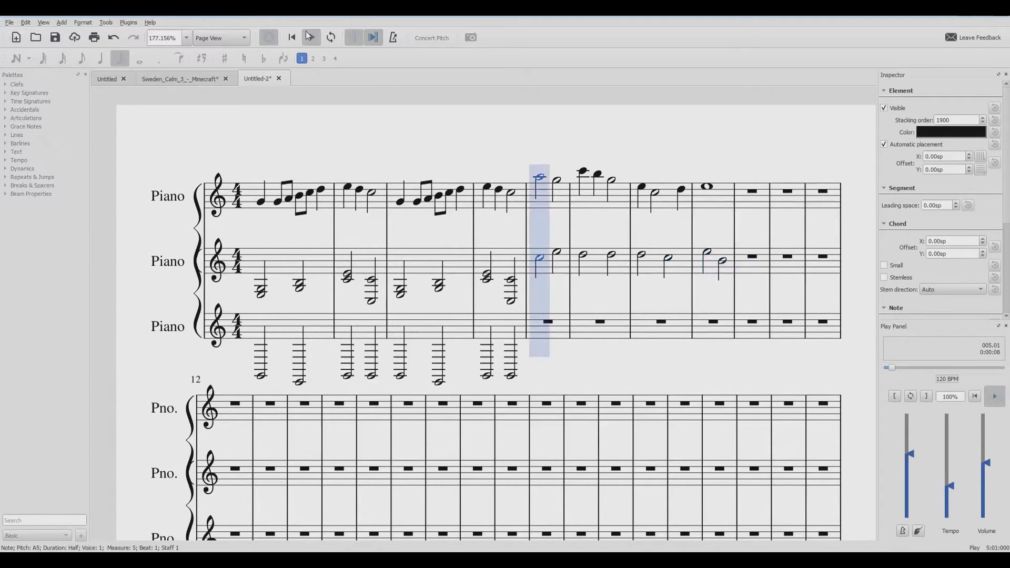
click(310, 36)
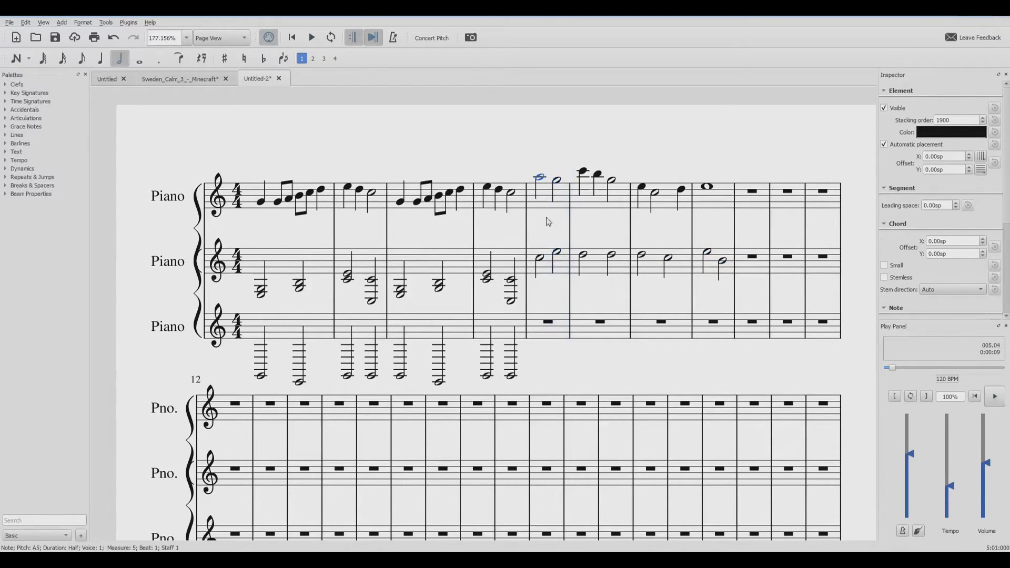
Step: Transpose the half notes in measures 5–8 of the middle staff down one octave
click(539, 258)
shift+click(725, 263)
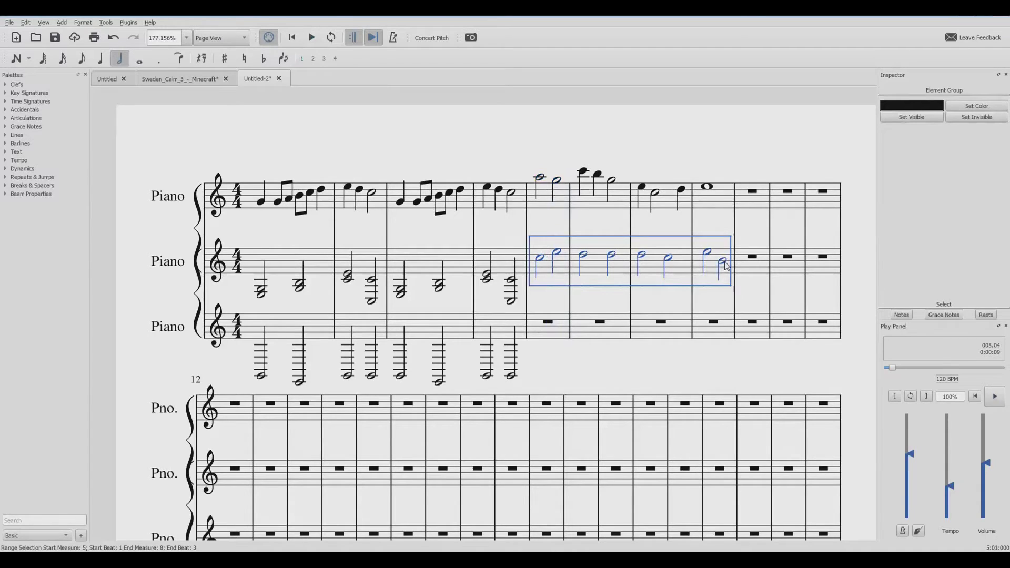
key(ctrl+Down)
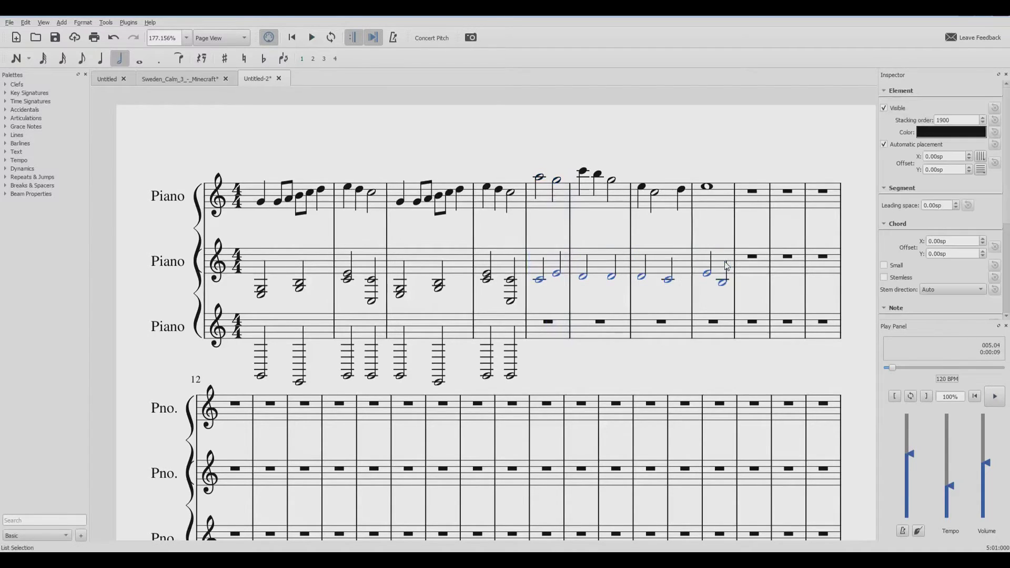
Step: Add half notes G3, B3, A3 and G3 below the existing middle-staff notes in measures 5 and 6 to form two-note chords
click(540, 178)
click(16, 59)
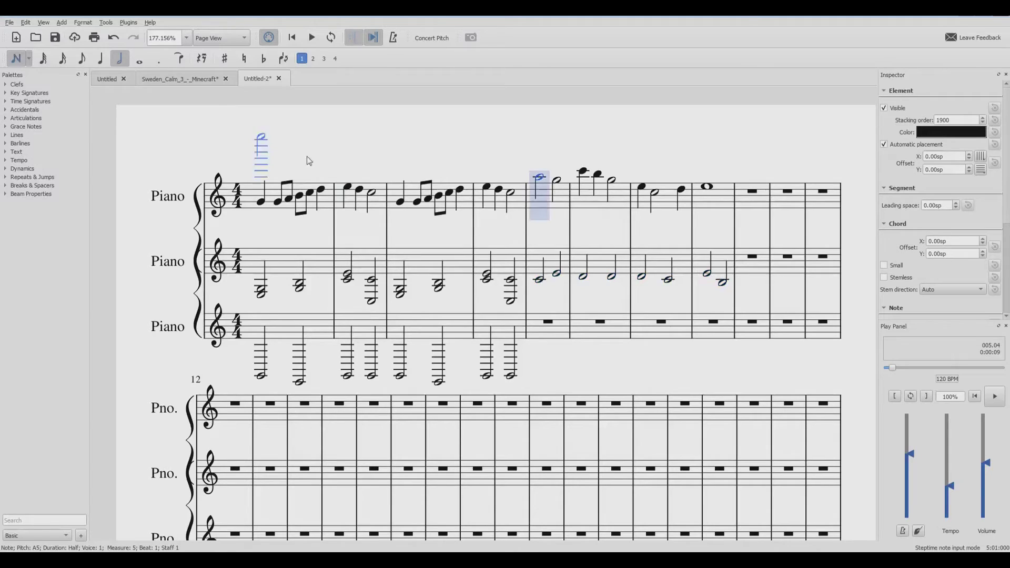
click(546, 291)
click(557, 282)
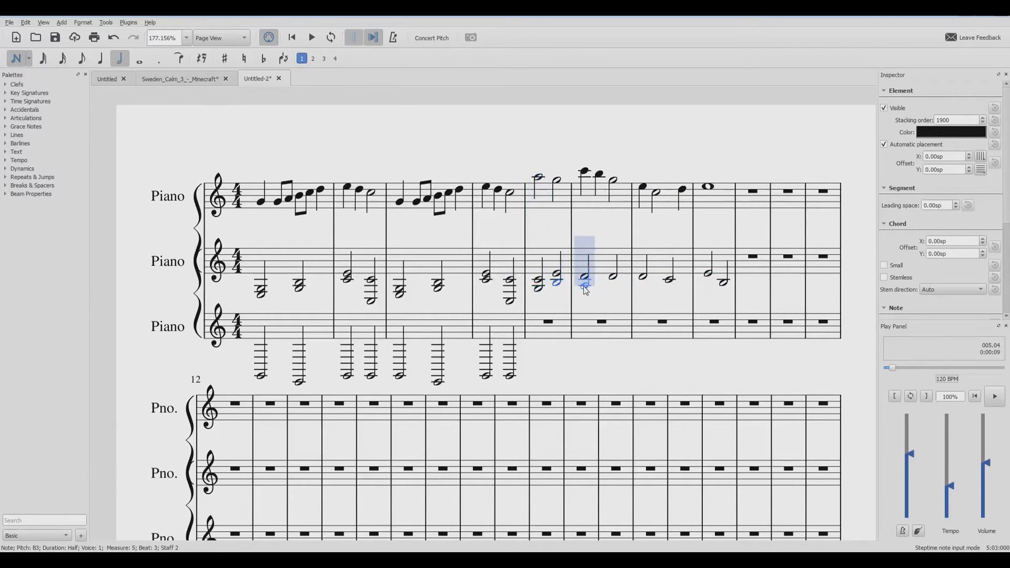
click(586, 291)
click(611, 289)
Step: Add half notes G3, G3, B3 and F3 below the existing middle-staff notes in measures 7 and 8, and leave note input
click(644, 289)
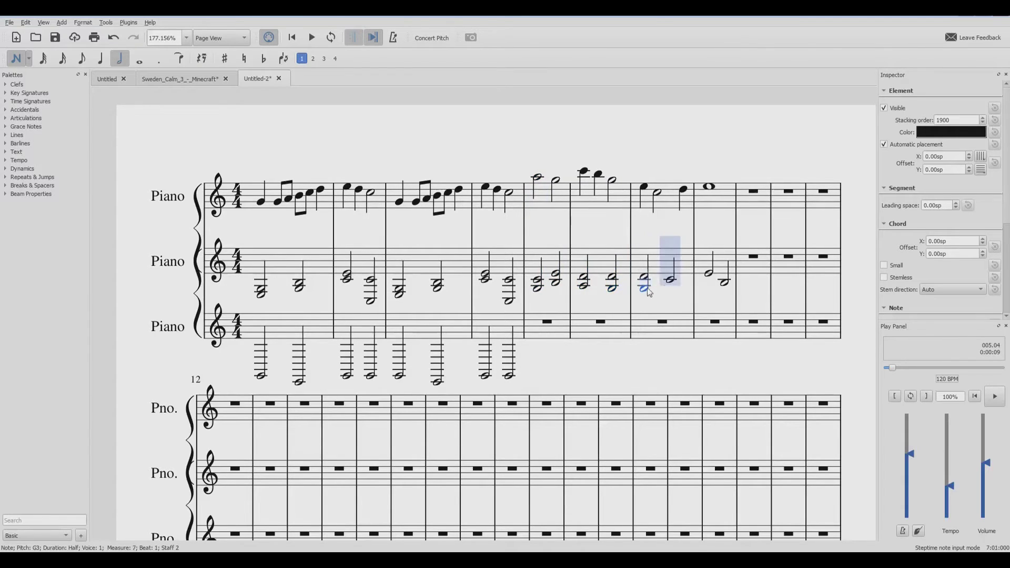
click(671, 288)
click(711, 289)
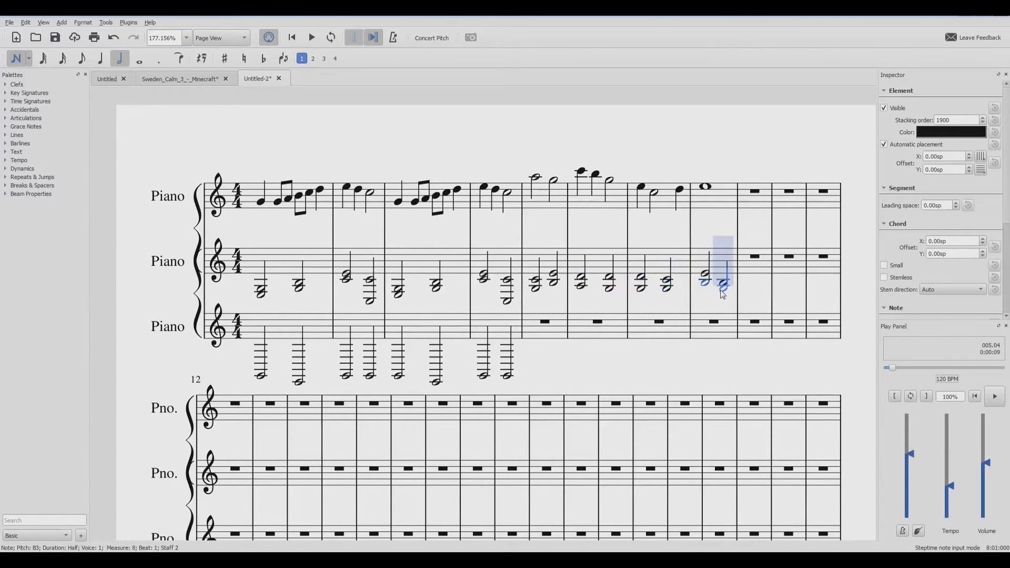
click(726, 293)
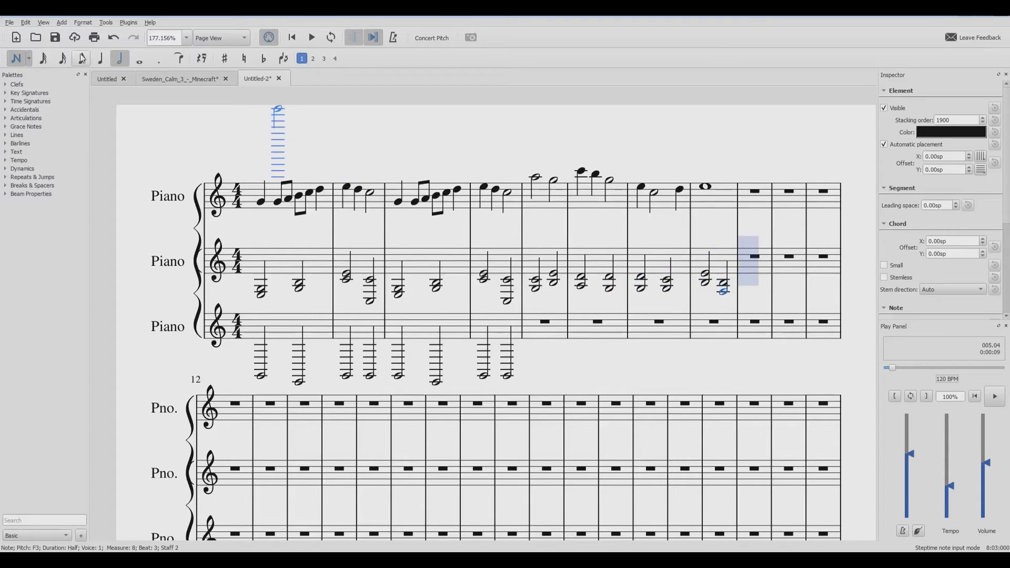
click(15, 61)
Step: Play the score briefly from measure 5 to hear the melody with the new middle-staff chords, and stop playback
click(535, 177)
click(309, 39)
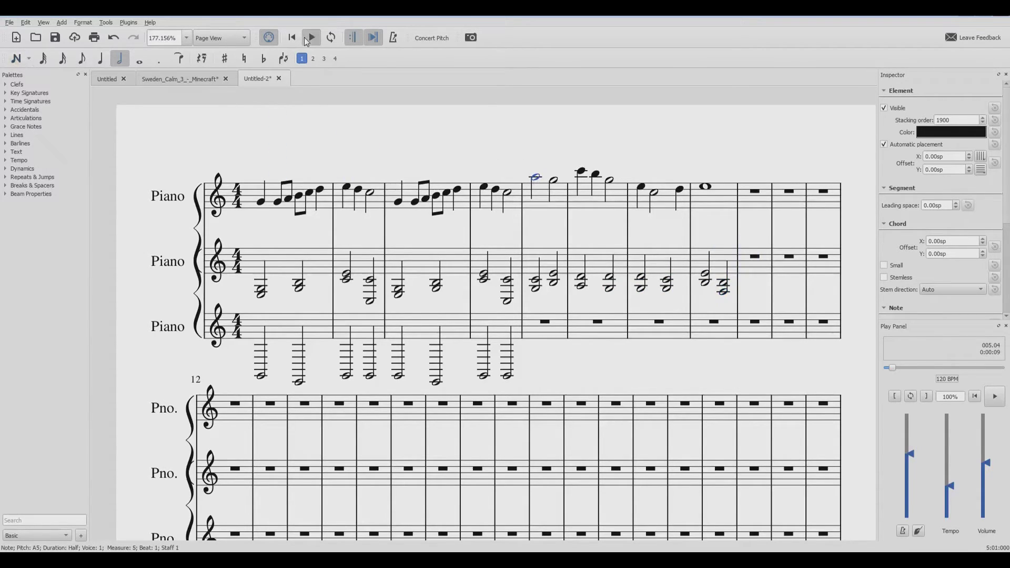
click(310, 39)
Step: Raise the first middle-staff chord in measure 5 to F4 and A4, playing the measure in between to check the sound
click(537, 279)
drag(540, 277, 540, 270)
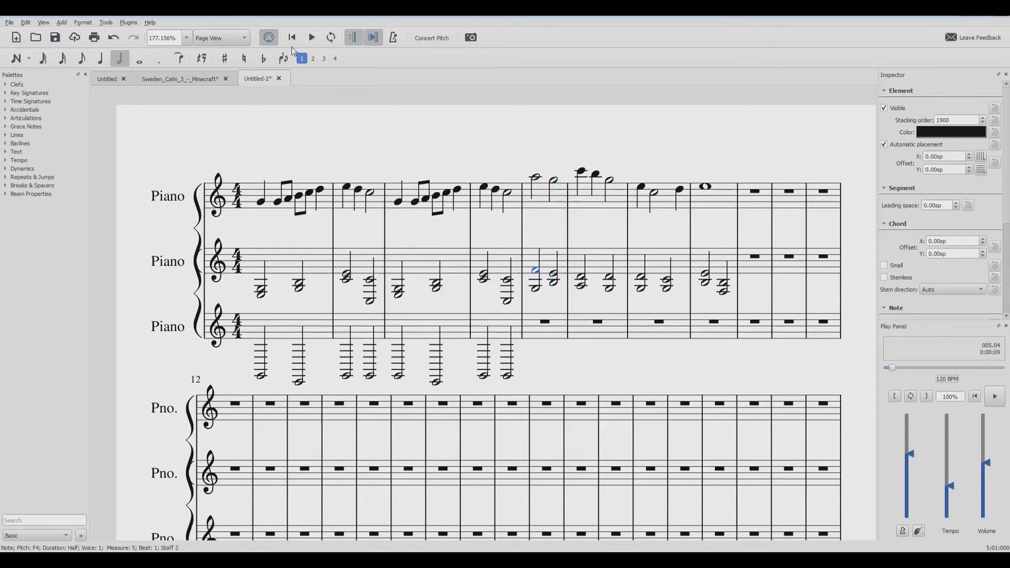
click(313, 38)
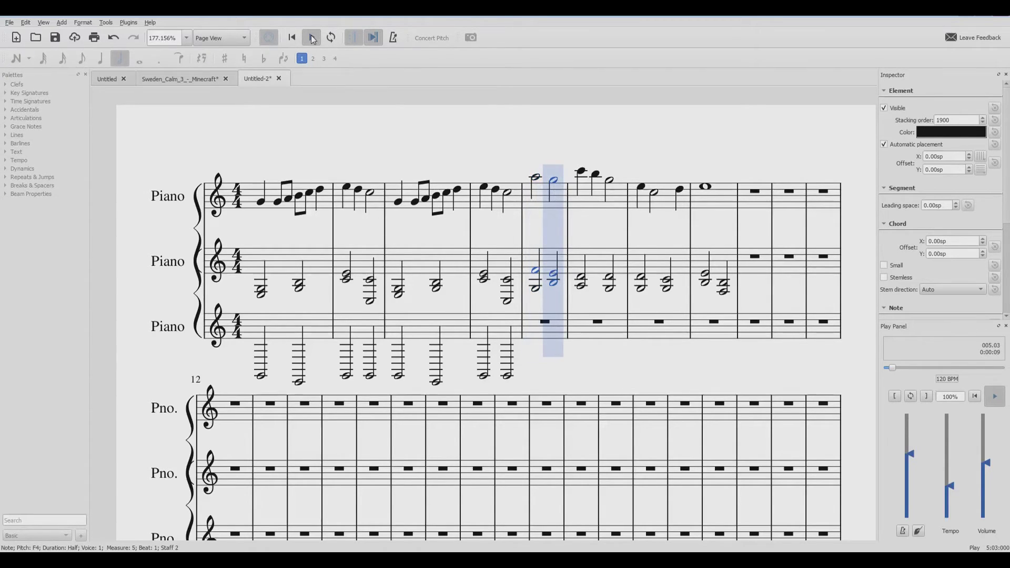
click(314, 39)
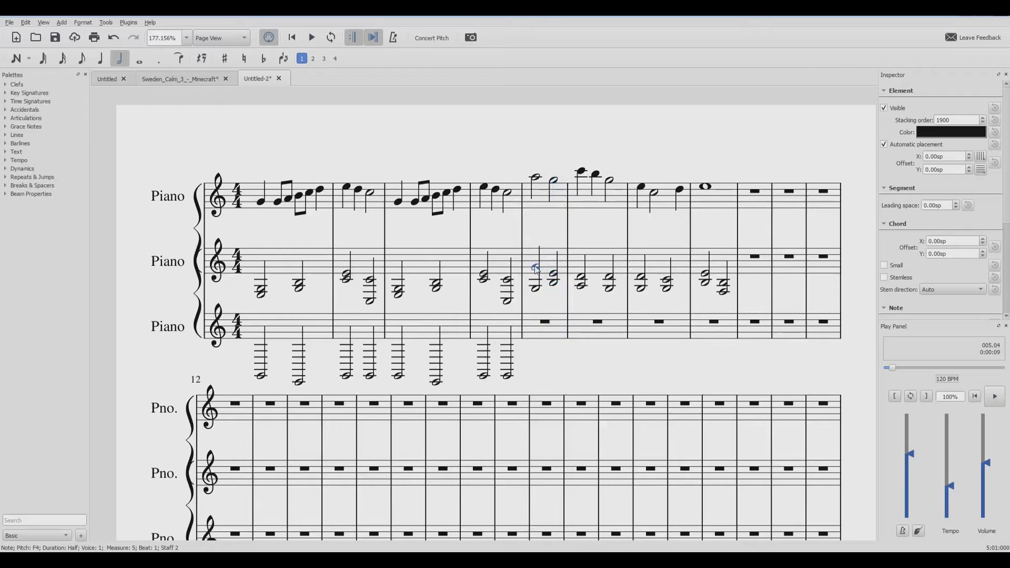
drag(536, 288, 537, 271)
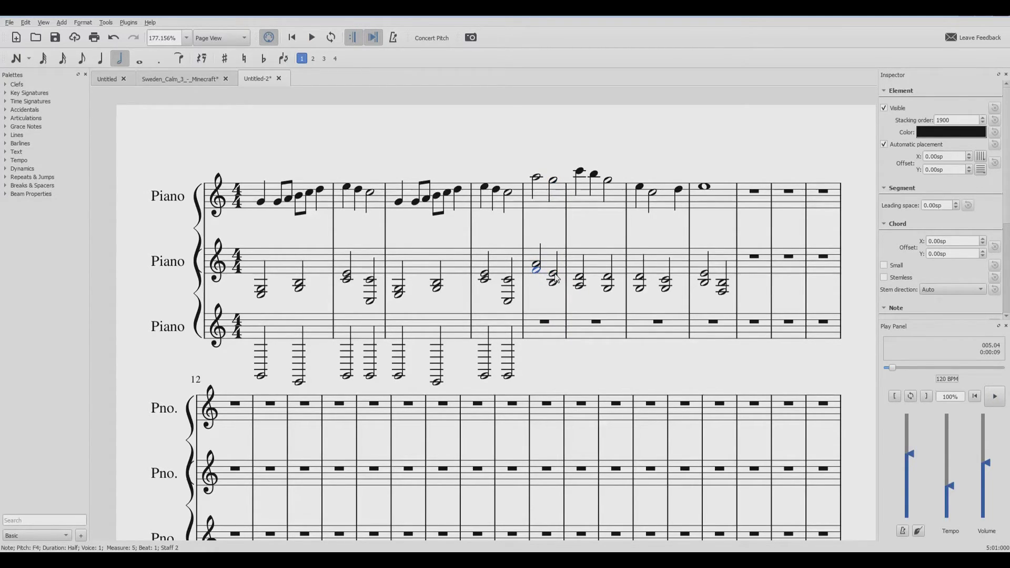
Step: Raise the second middle-staff chord in measure 5 to D4 and G4
click(553, 275)
key(Up)
key(Up)
key(Up)
click(554, 280)
key(Up)
key(Up)
key(Up)
key(Up)
Step: Play the score from measure 5 through measure 8 to hear the revised chords, and stop playback
click(537, 178)
click(317, 38)
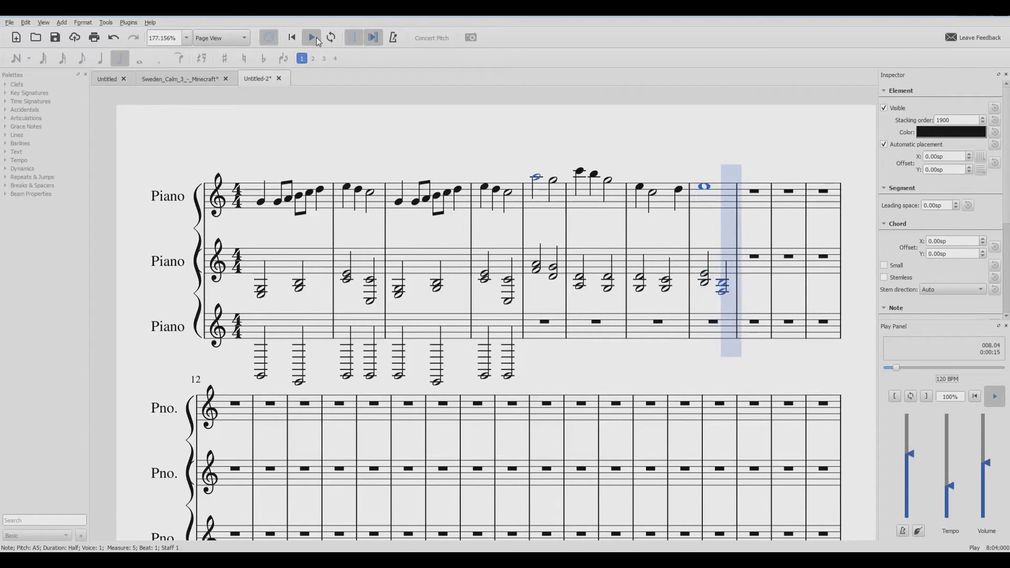
click(316, 38)
scroll(699, 267, down, 2)
scroll(699, 267, up, 4)
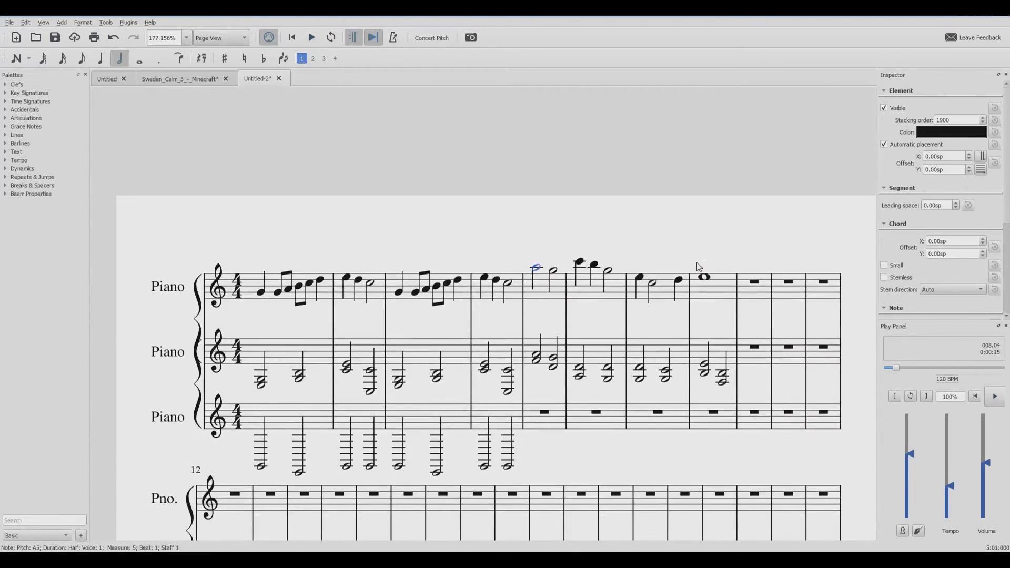
scroll(699, 268, down, 2)
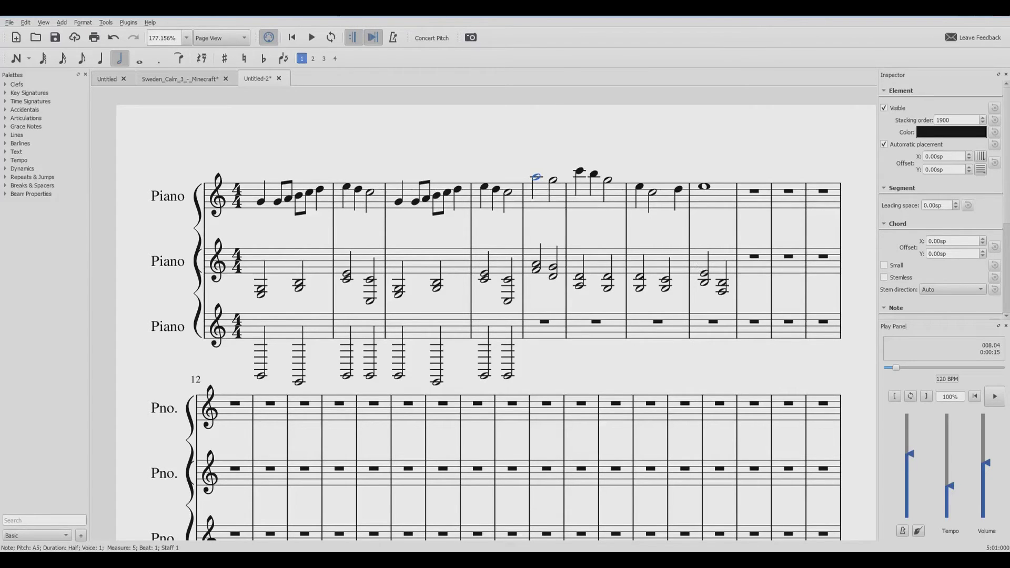
scroll(204, 274, down, 3)
scroll(622, 196, down, 2)
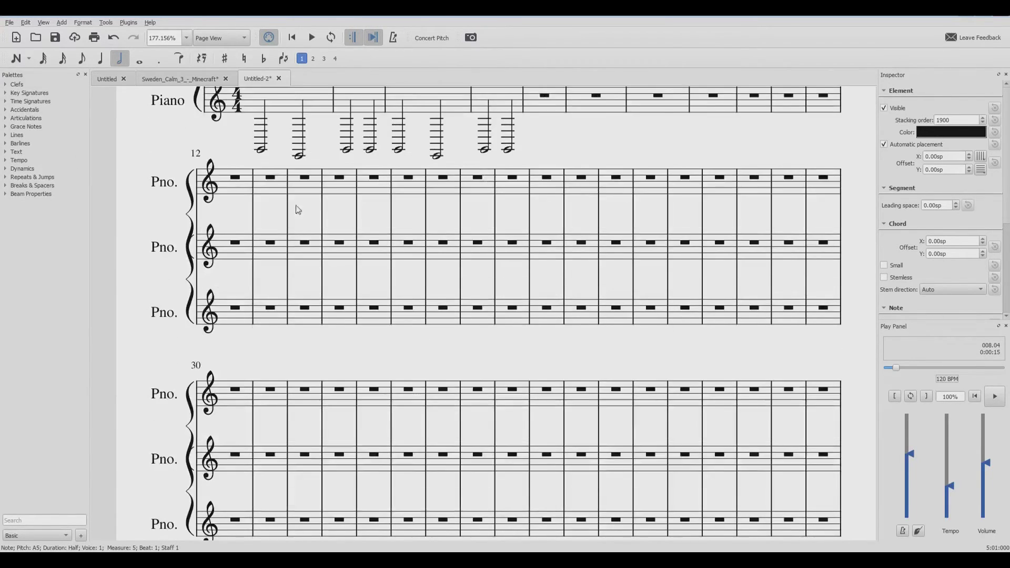
scroll(273, 209, up, 6)
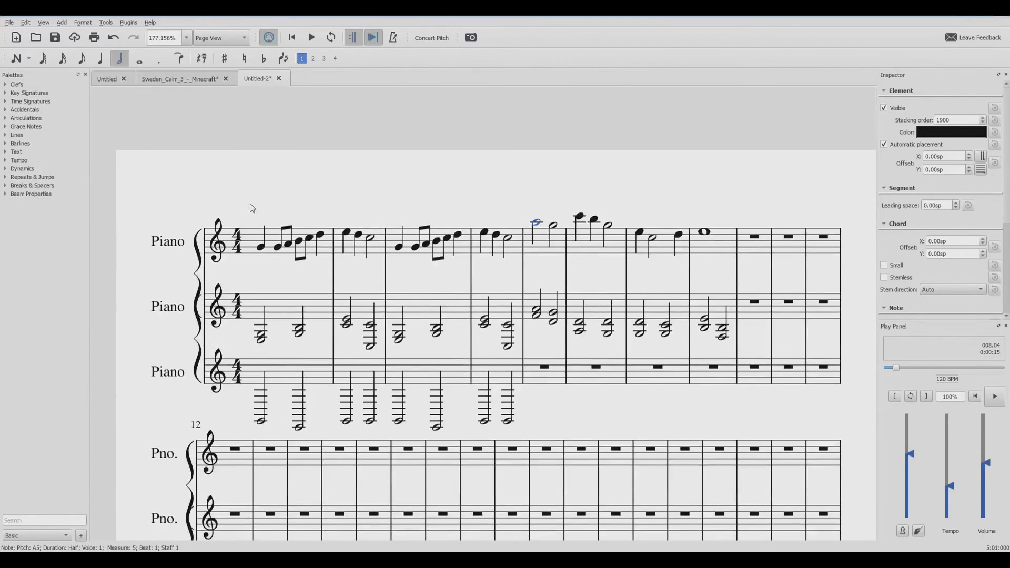
Step: Set up an MP3 audio export of the score with the file name "Awesome for Minecraft", and cancel the export
click(10, 23)
click(46, 131)
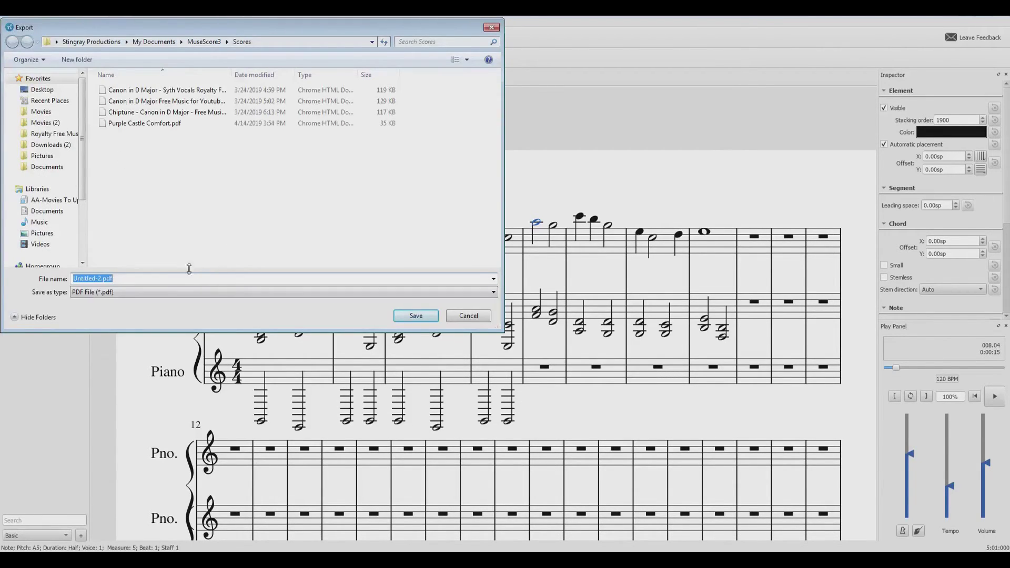
click(146, 293)
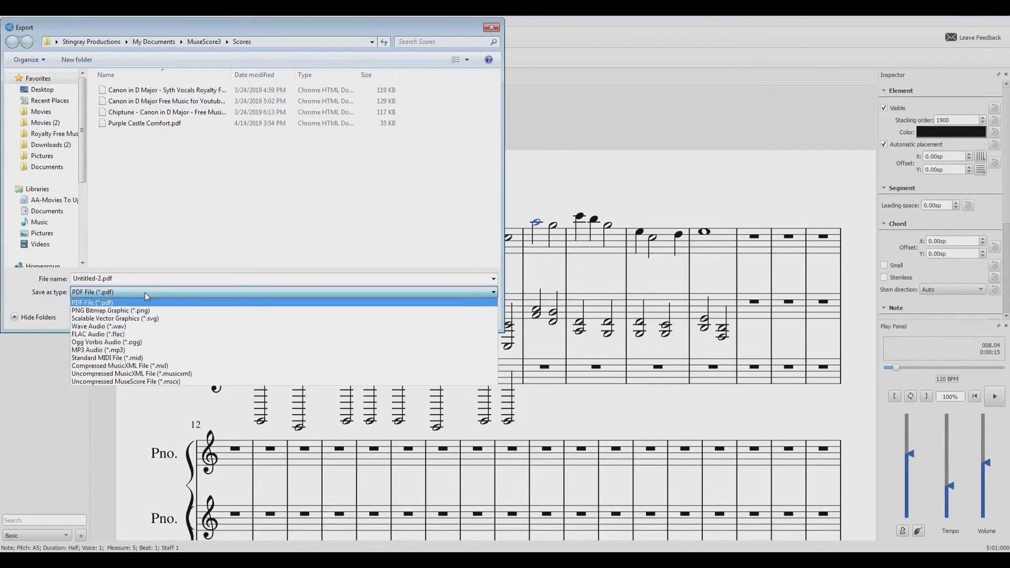
click(137, 344)
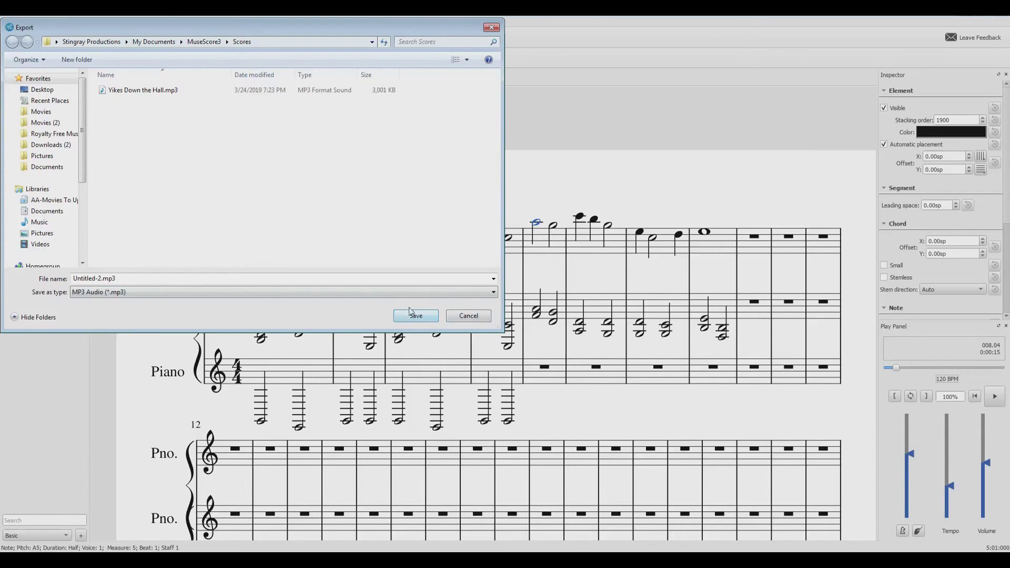
double_click(121, 279)
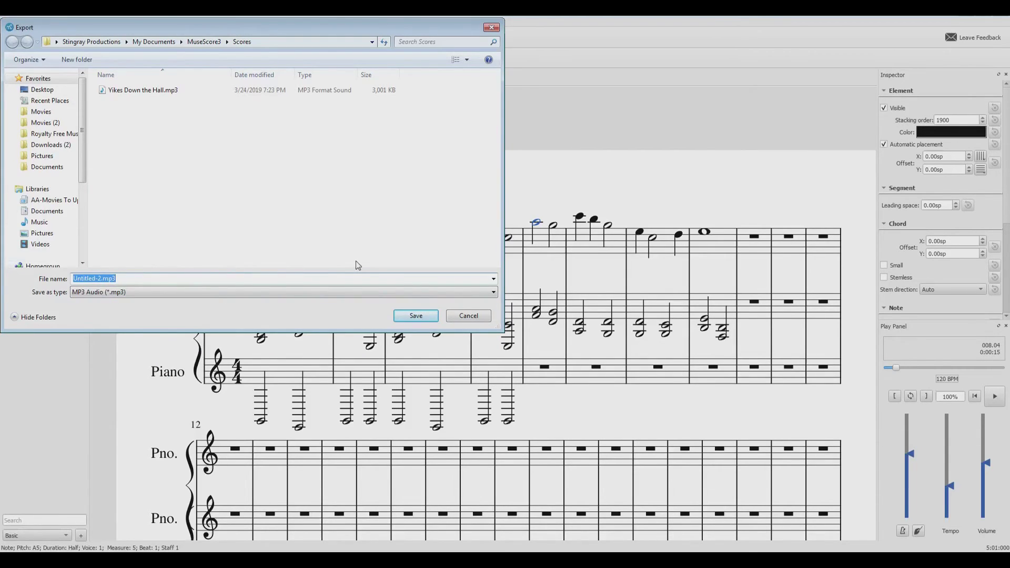
text(Awesome for Minecraft)
click(477, 316)
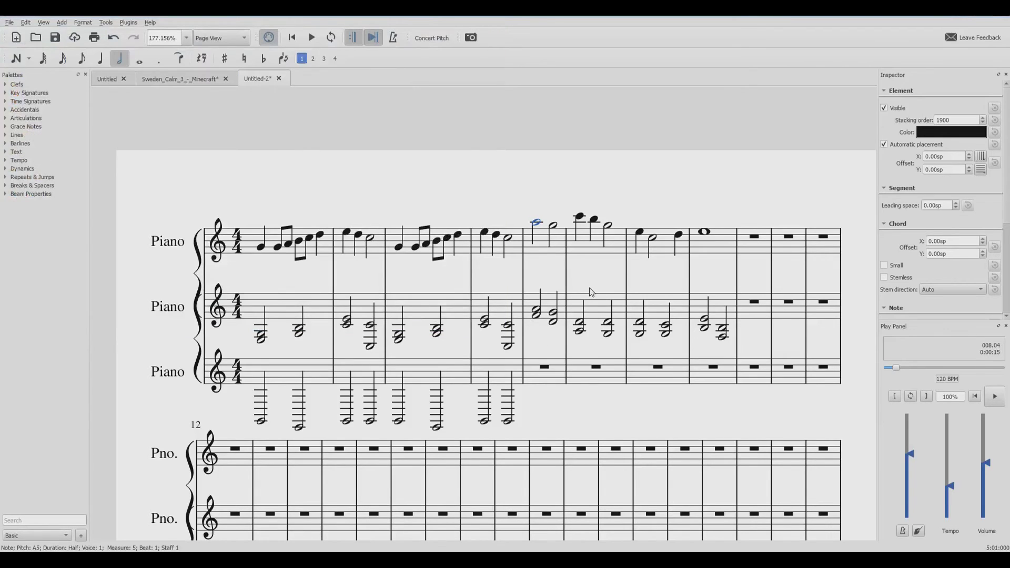